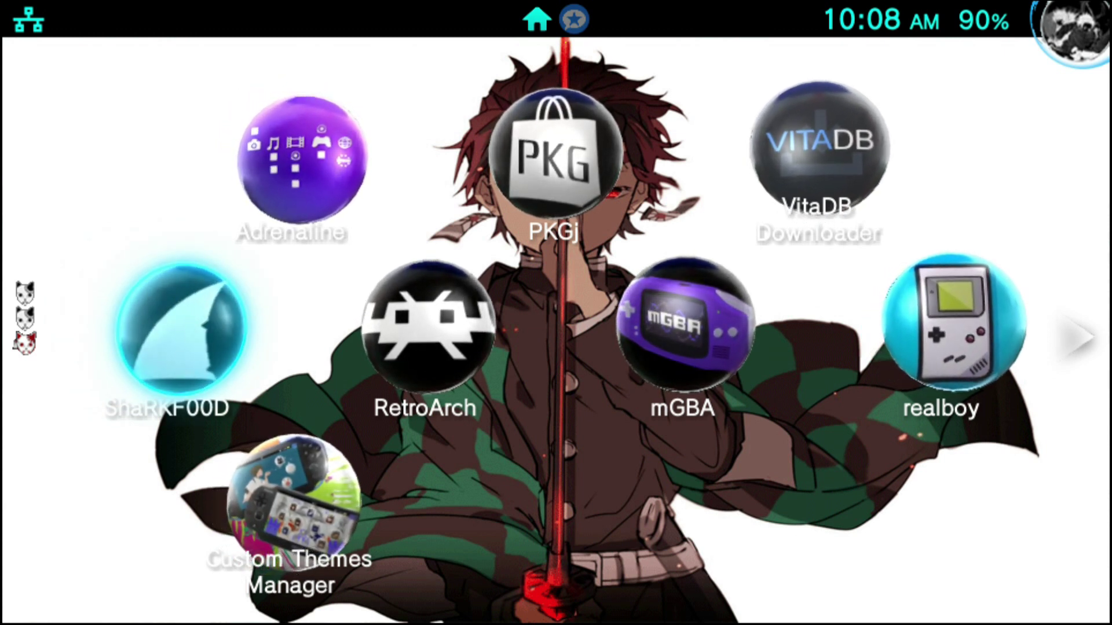
Launch RetroArch from the home screen
{"action": "key", "text": "Up"}
{"action": "key", "text": "Right"}
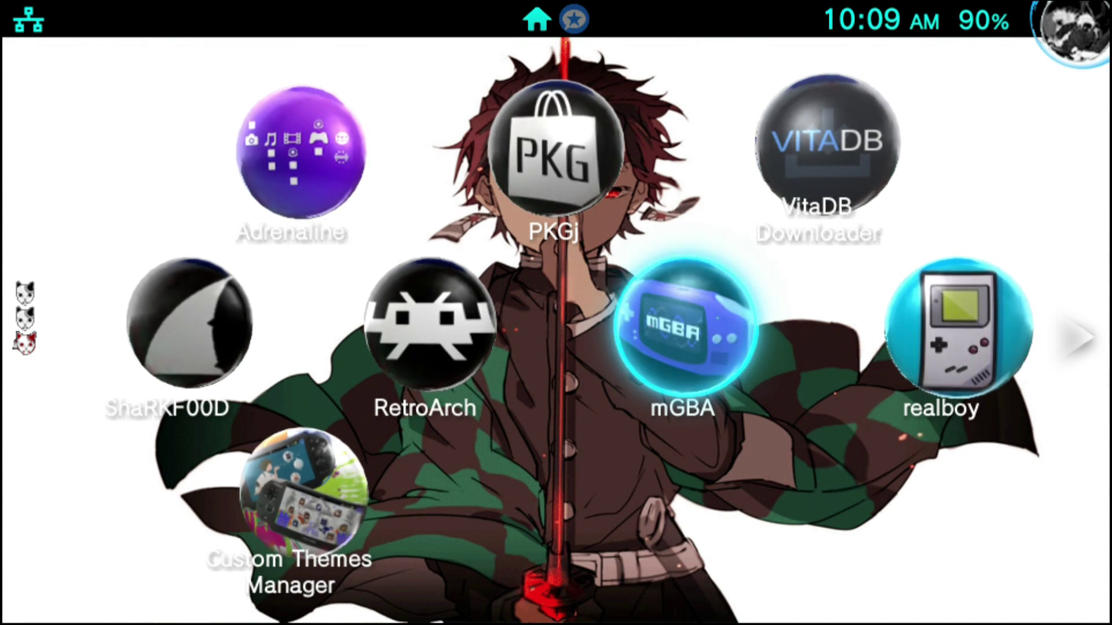
{"action": "key", "text": "Left"}
{"action": "key", "text": "Right"}
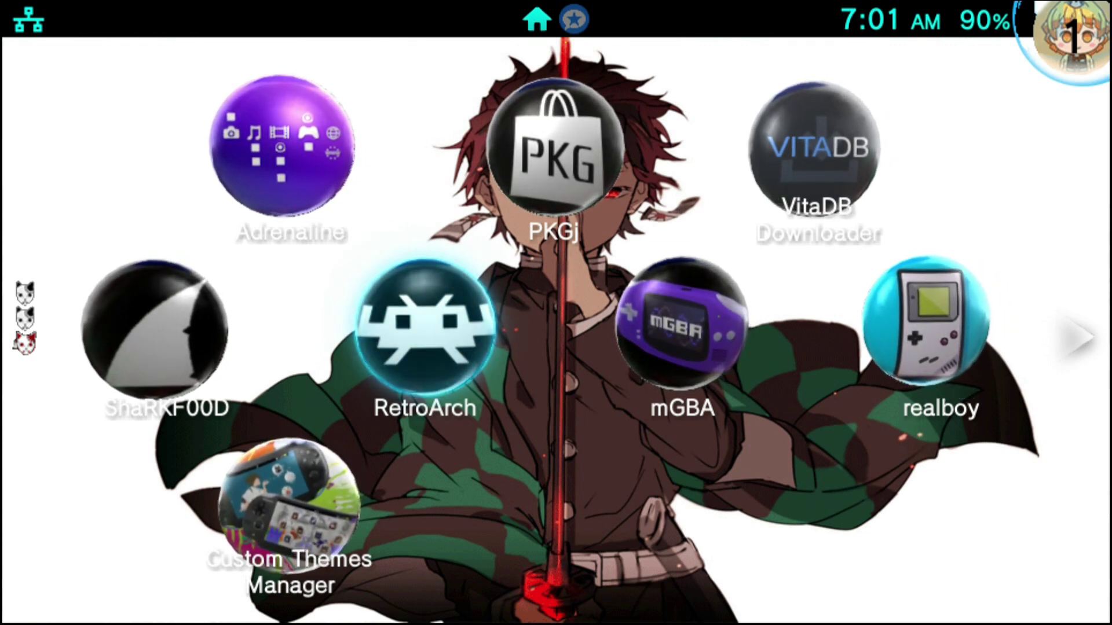
{"action": "key", "text": "Return"}
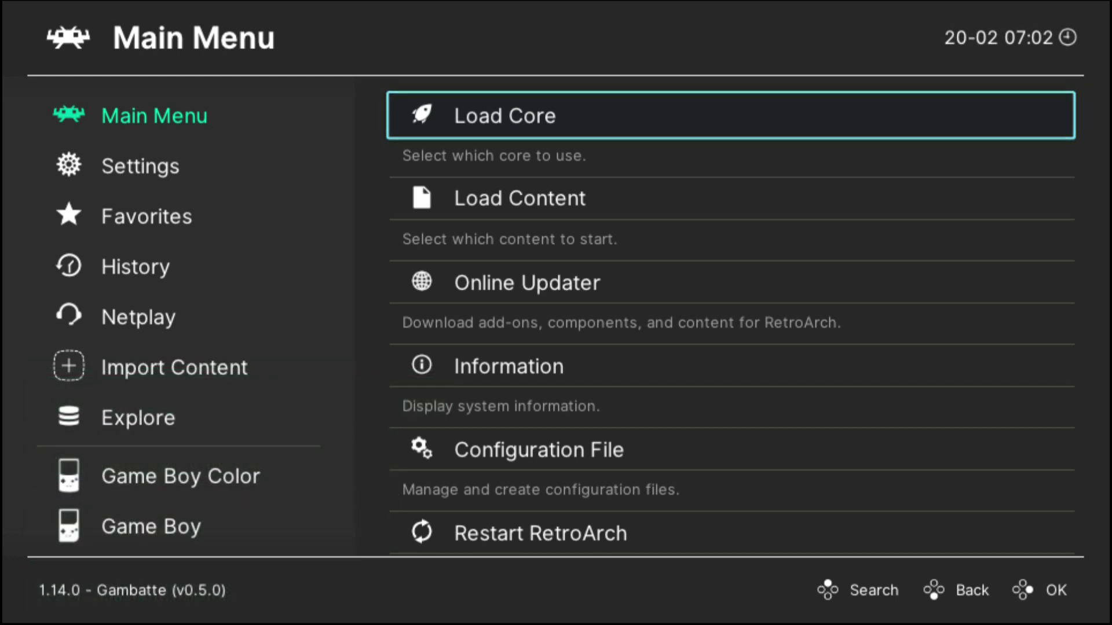
{"action": "key", "text": "Left"}
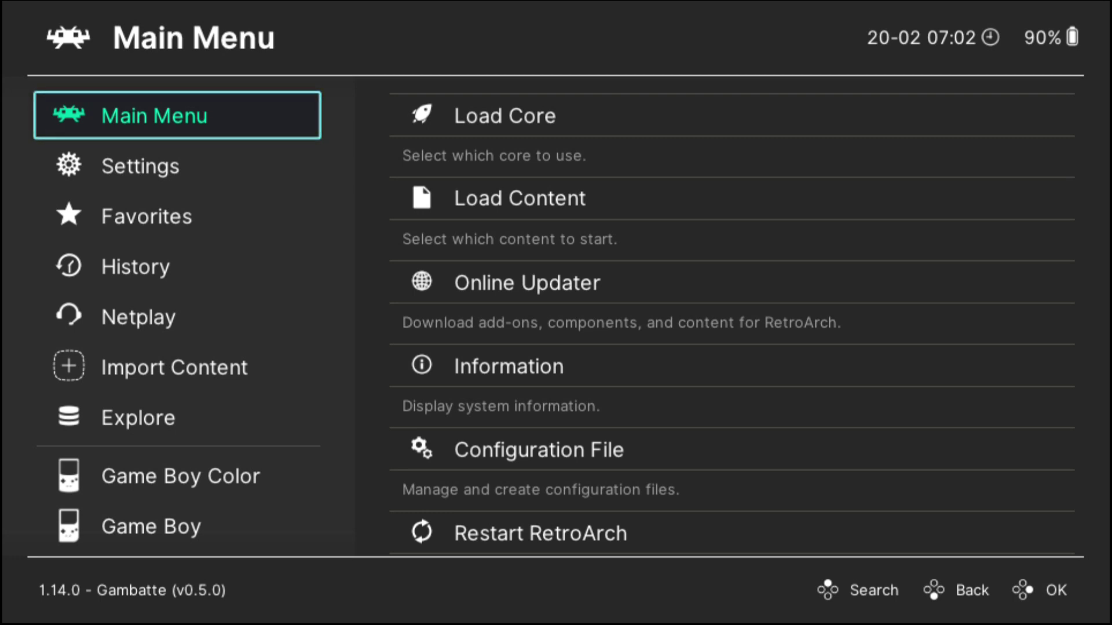
{"action": "key", "text": "Right"}
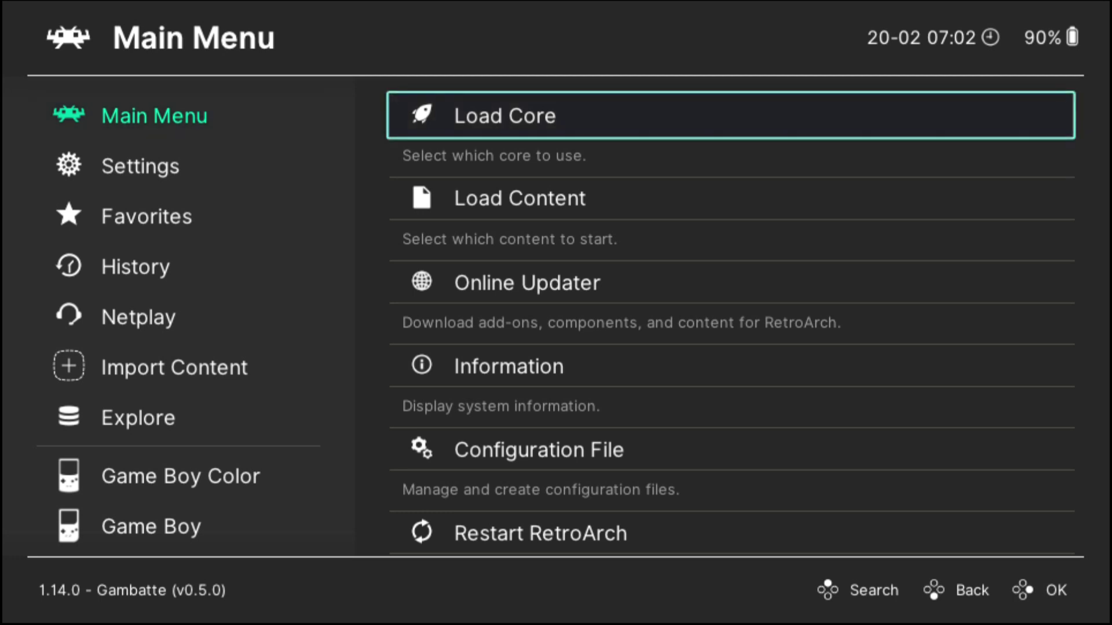
{"action": "key", "text": "Down"}
{"action": "key", "text": "Down"}
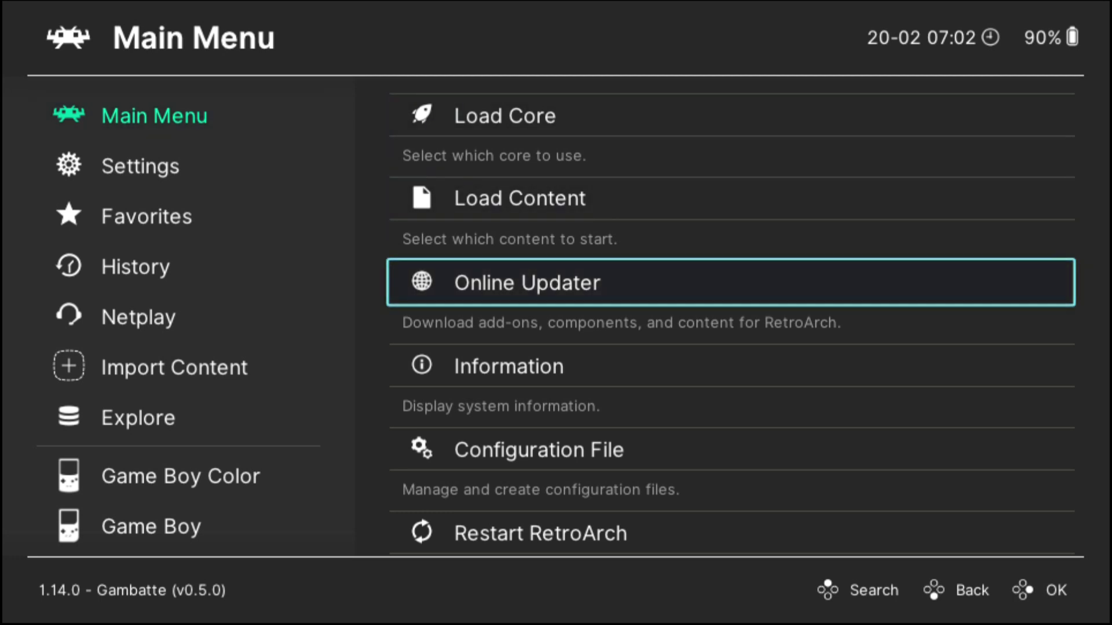
{"action": "key", "text": "Up"}
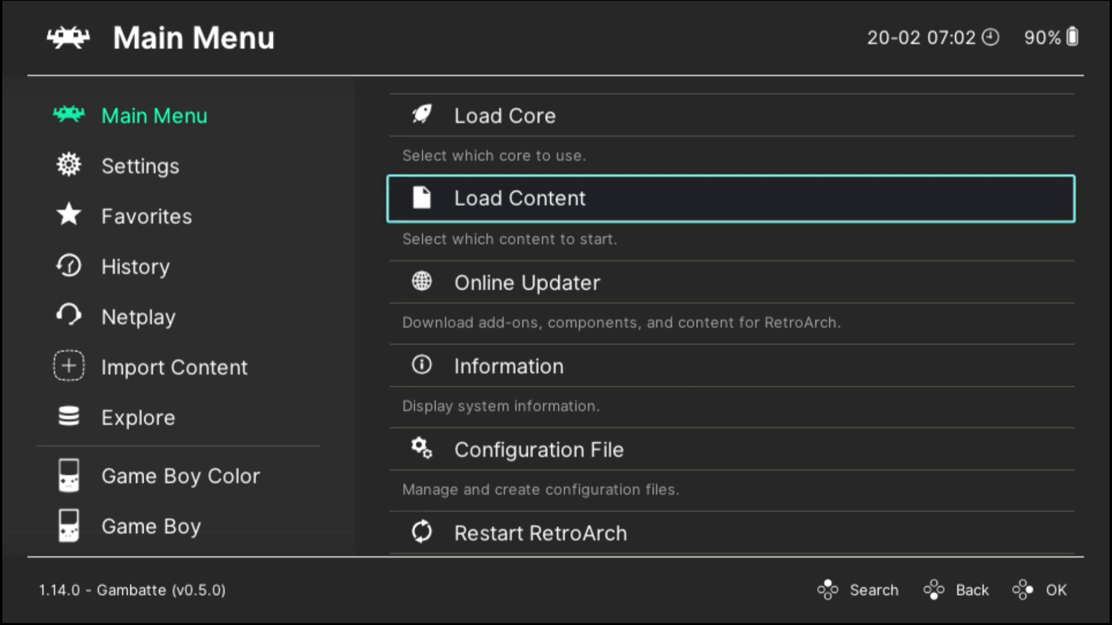
Open the User Interface section of the RetroArch settings
{"action": "key", "text": "Left"}
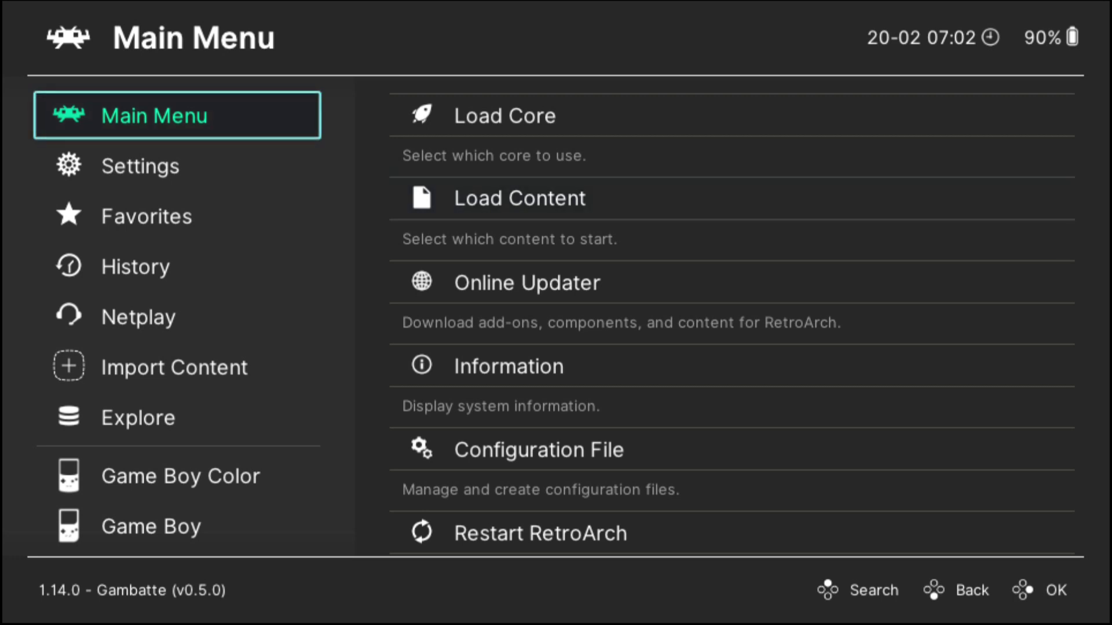
{"action": "key", "text": "Down"}
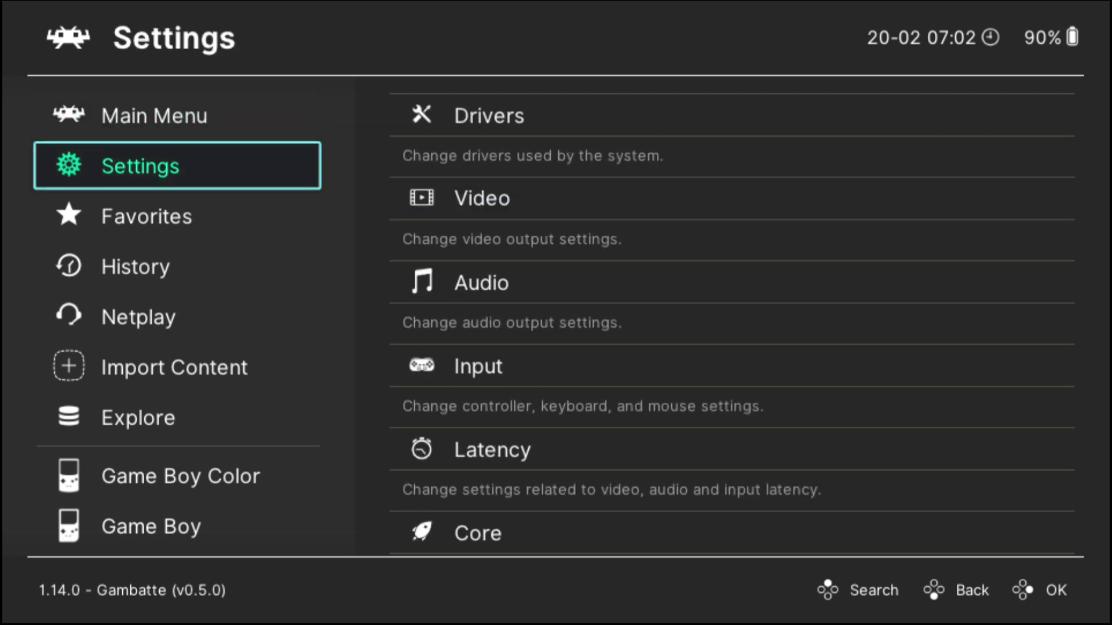
{"action": "left_click", "coordinate": [246, 162]}
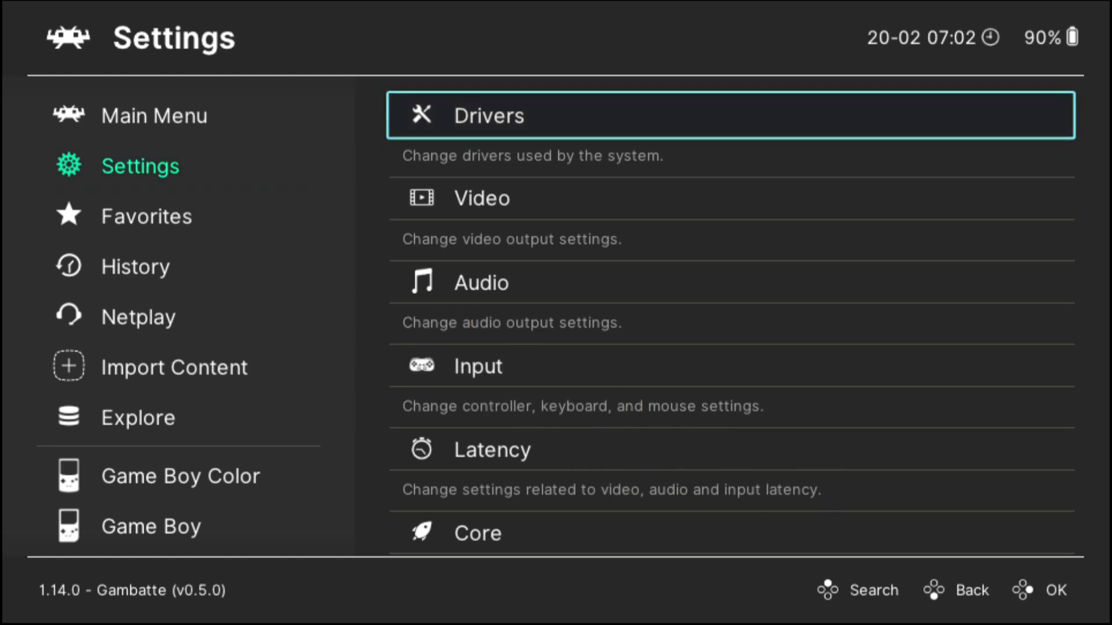
{"action": "key", "text": "Down"}
{"action": "key", "text": "Down"}
{"action": "key", "text": "Down"}
{"action": "key", "text": "Down"}
{"action": "key", "text": "Down"}
{"action": "key", "text": "Down"}
{"action": "key", "text": "Down"}
{"action": "key", "text": "Down"}
{"action": "key", "text": "Down"}
{"action": "key", "text": "Down"}
{"action": "key", "text": "Down"}
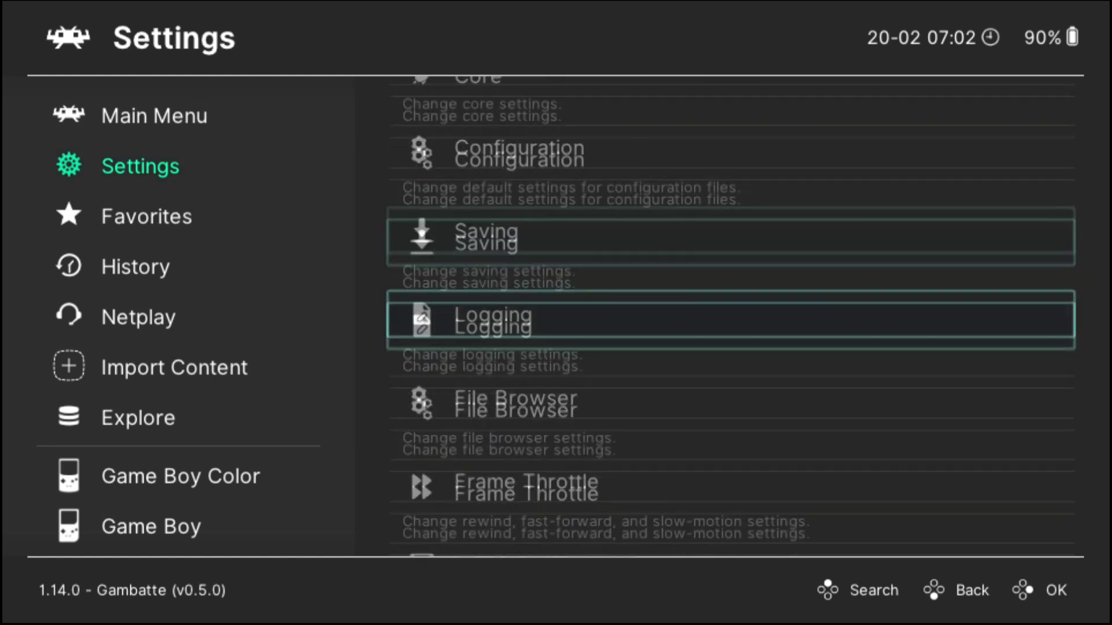
{"action": "key", "text": "Down"}
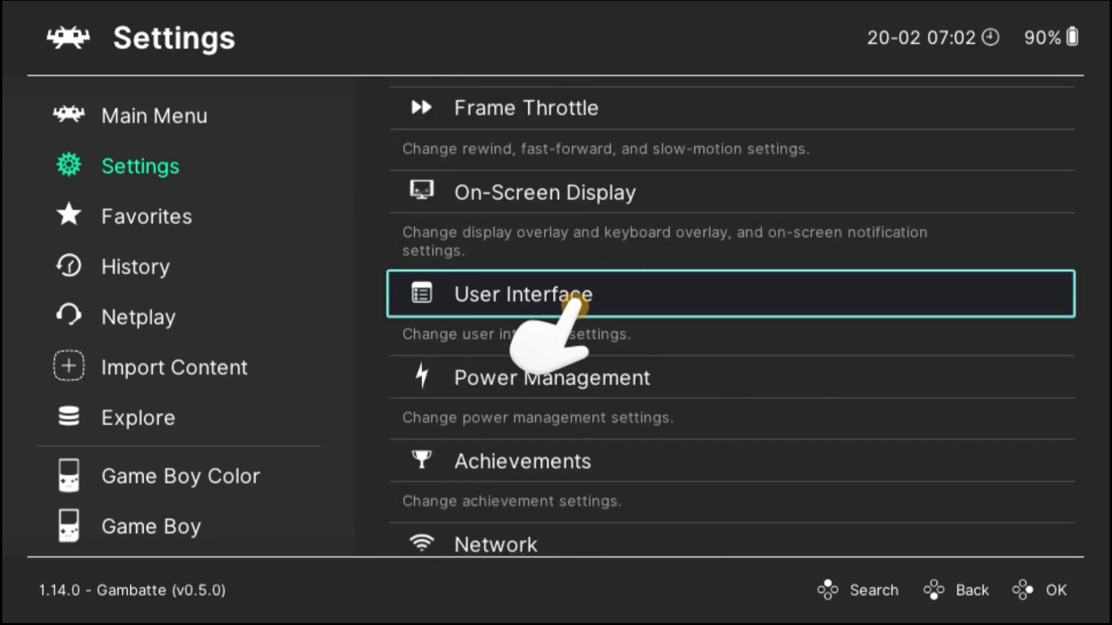
{"action": "key", "text": "Left"}
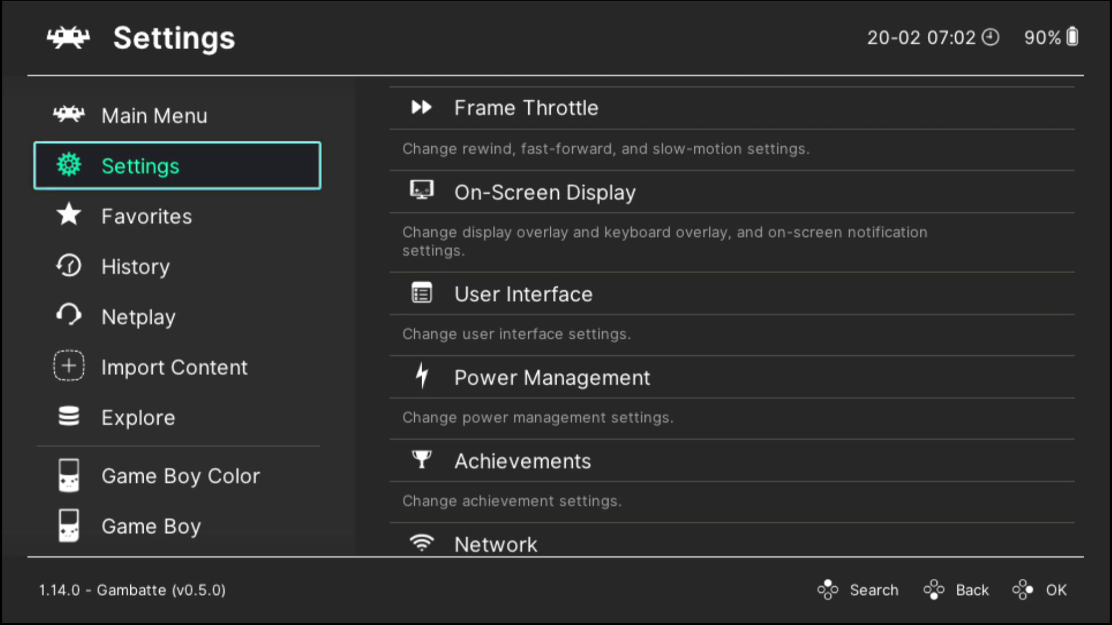
{"action": "key", "text": "Right"}
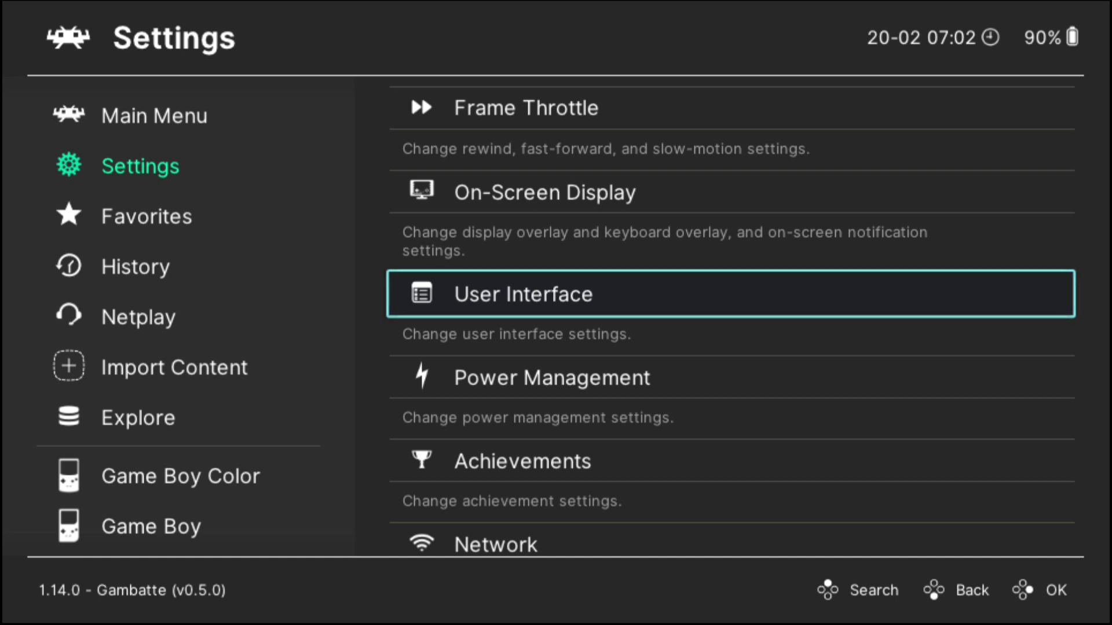
{"action": "key", "text": "Return"}
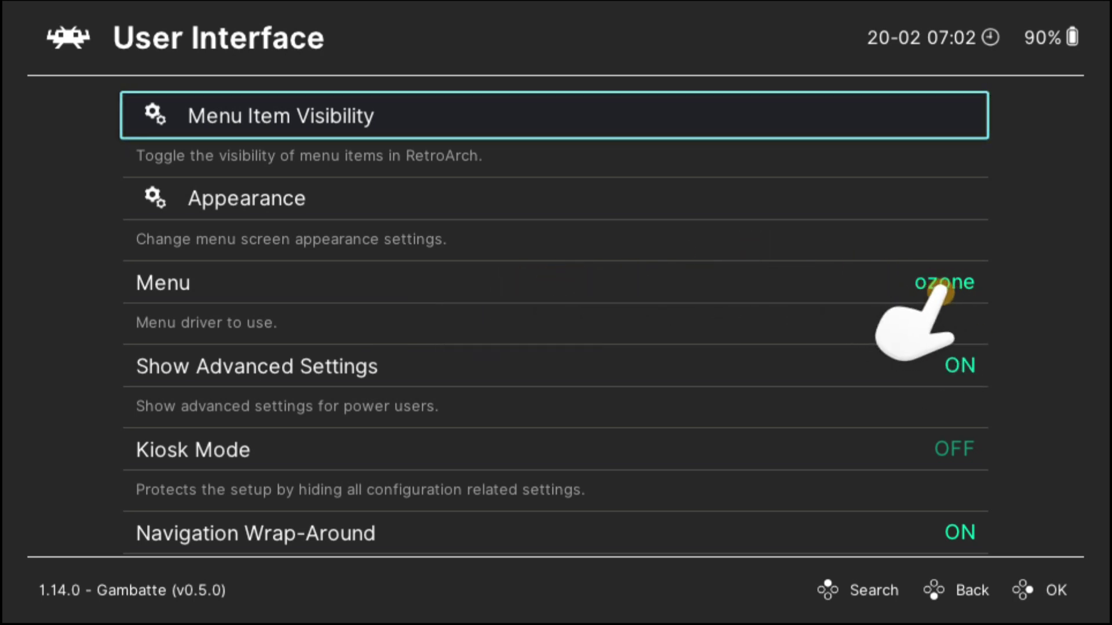
Set the menu driver to glui in the User Interface settings
{"action": "key", "text": "Down"}
{"action": "key", "text": "Down"}
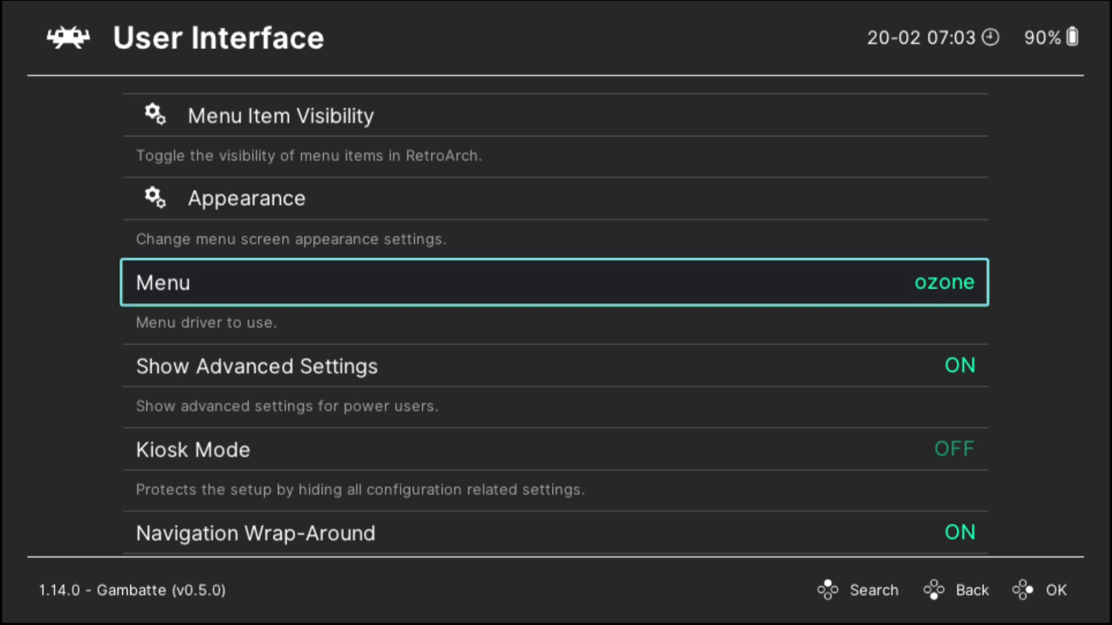
{"action": "key", "text": "Return"}
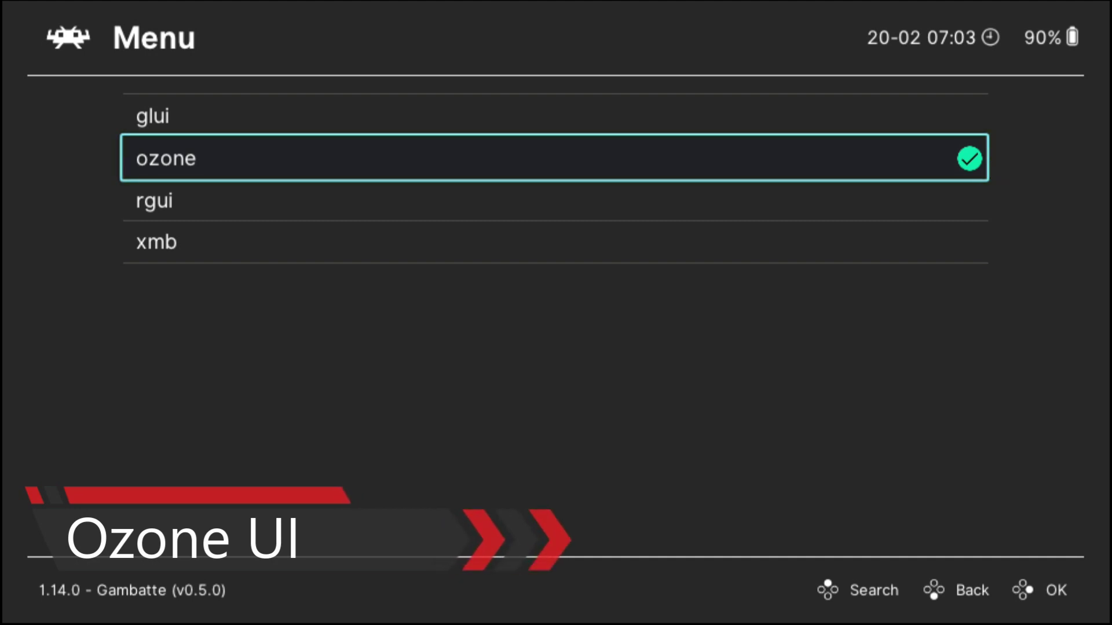
{"action": "key", "text": "Down"}
{"action": "key", "text": "Down"}
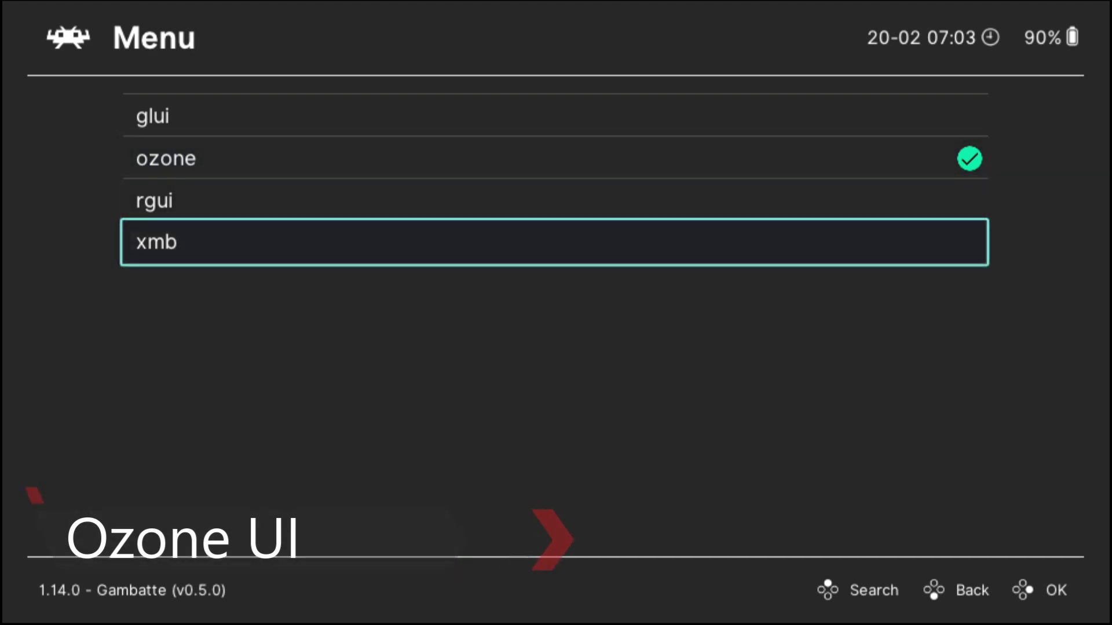
{"action": "key", "text": "Up"}
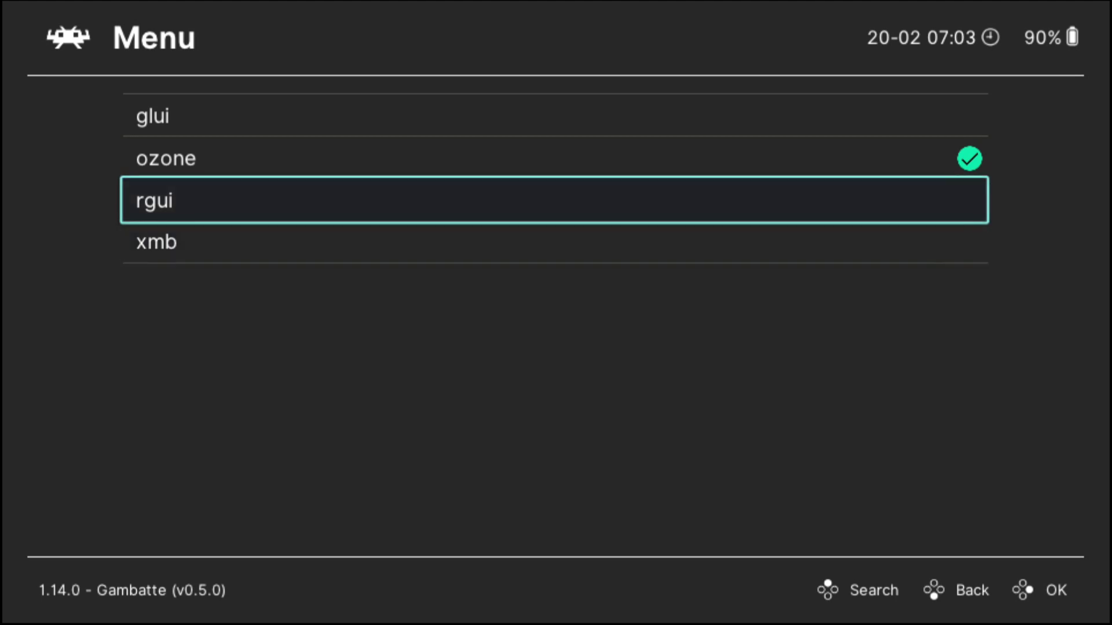
{"action": "key", "text": "Up"}
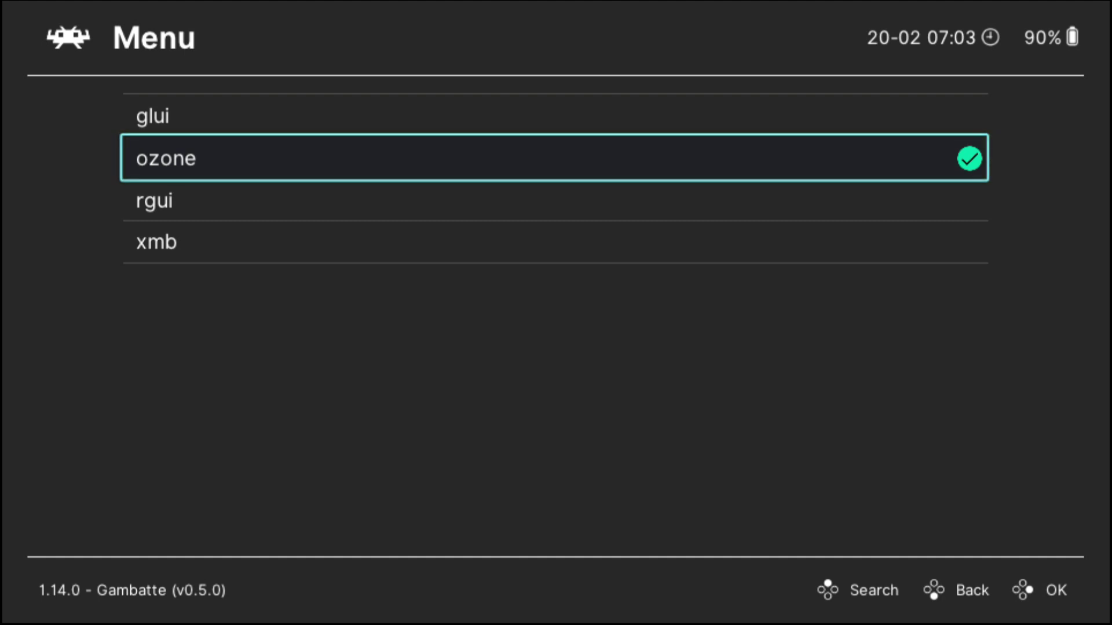
{"action": "key", "text": "Up"}
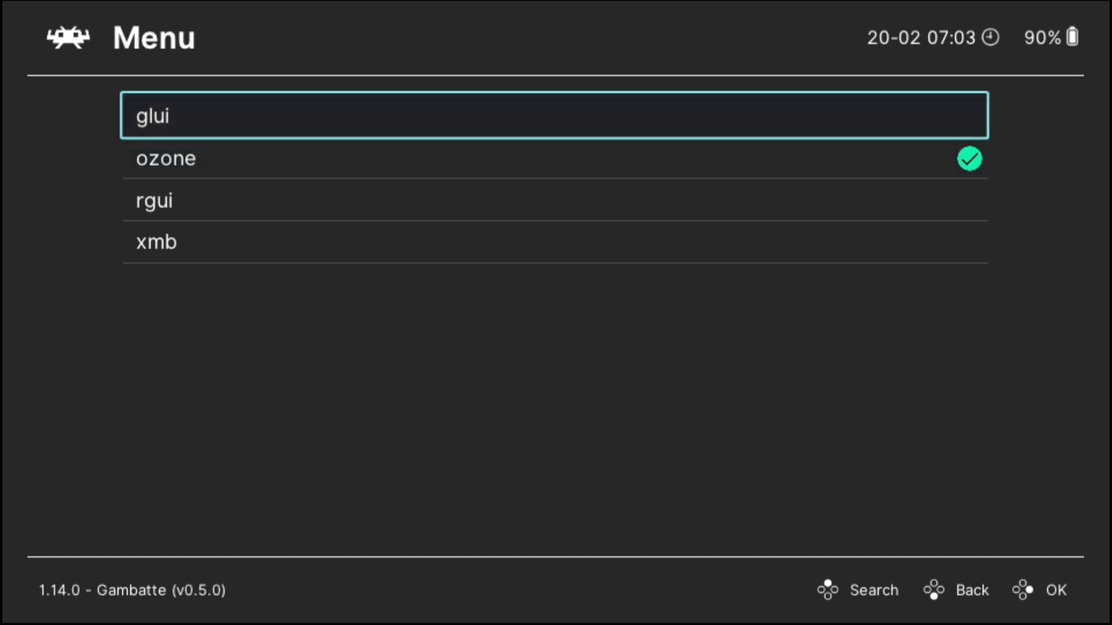
{"action": "key", "text": "Return"}
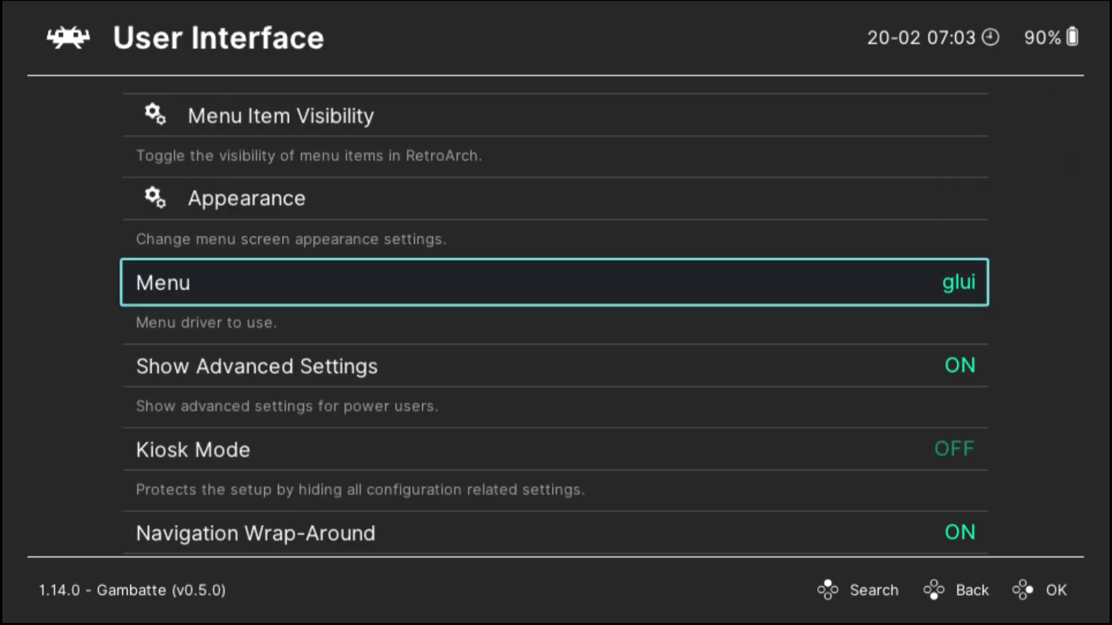
Return to the main menu and restart RetroArch to apply the new menu driver
{"action": "key", "text": "Up"}
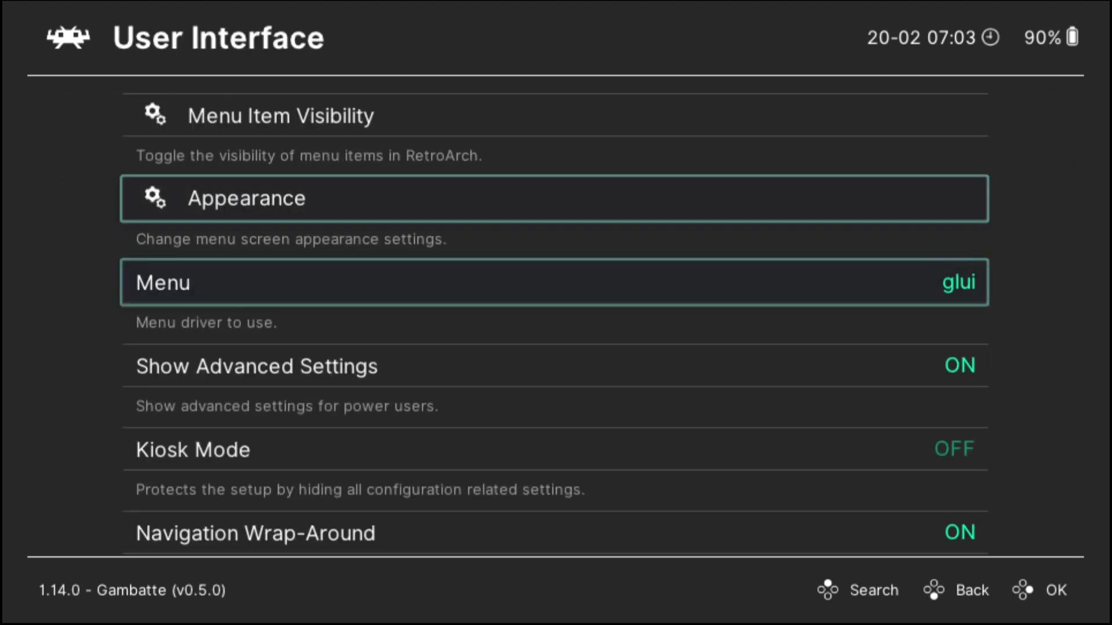
{"action": "key", "text": "Up"}
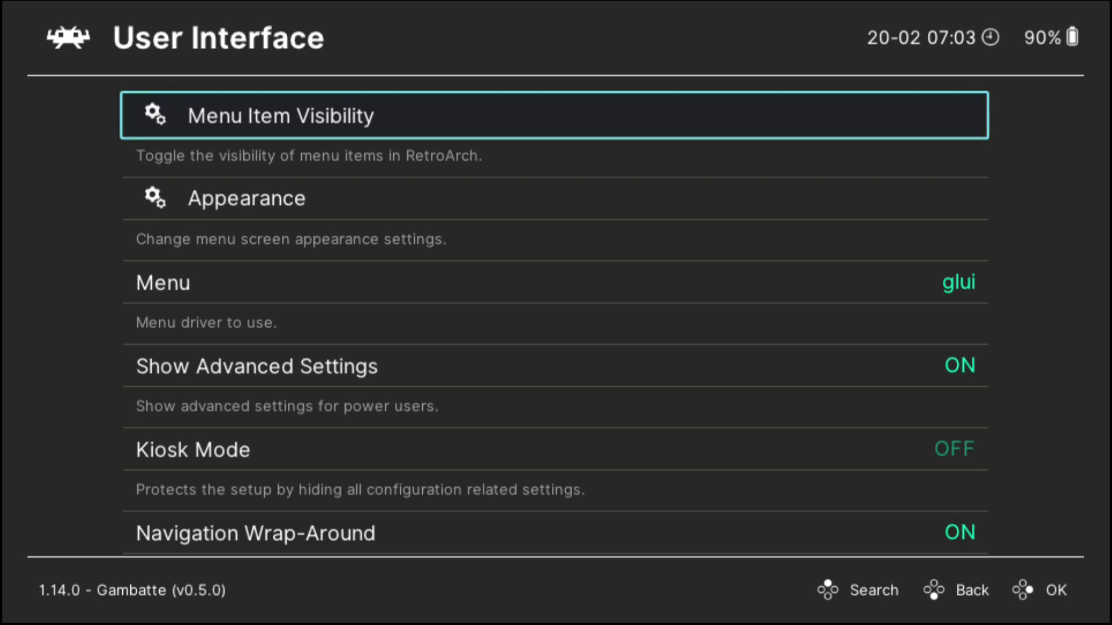
{"action": "key", "text": "BackSpace"}
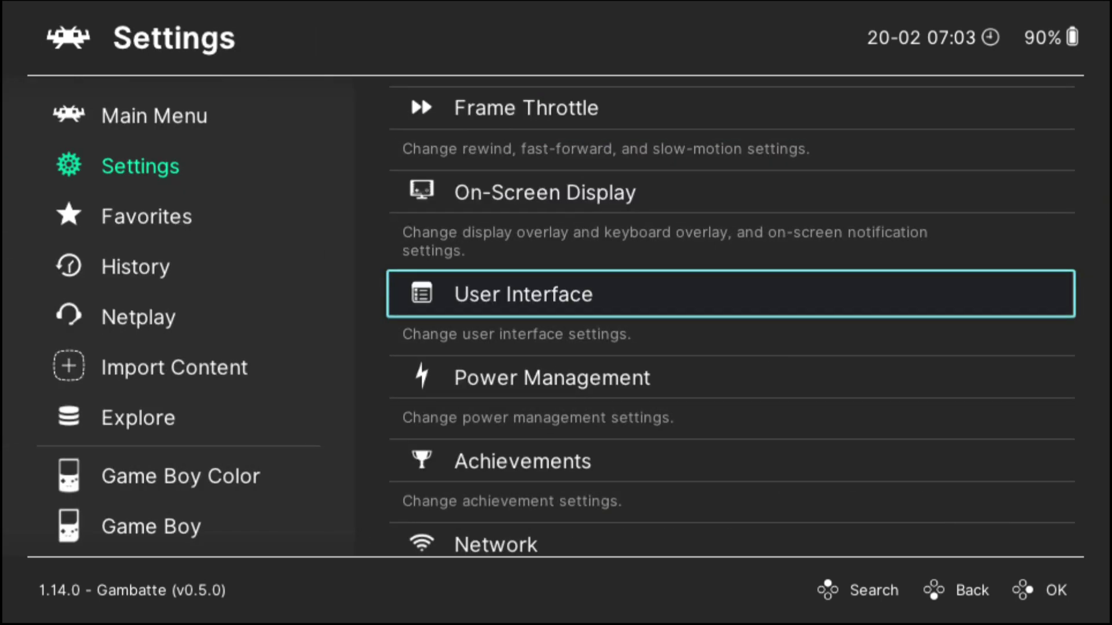
{"action": "key", "text": "BackSpace"}
{"action": "key", "text": "Up"}
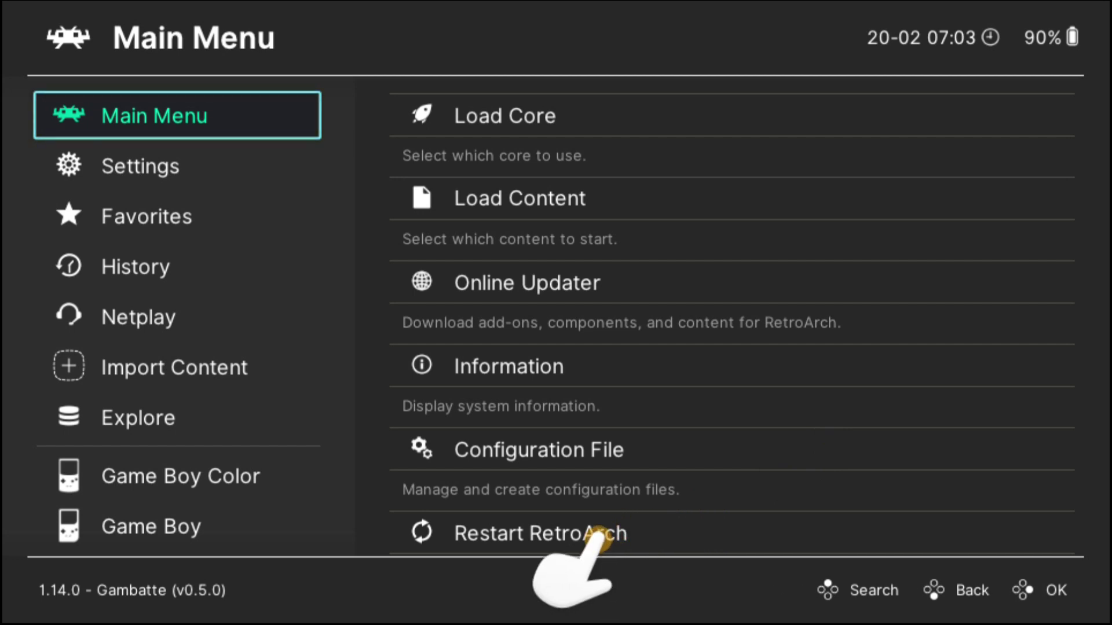
{"action": "key", "text": "Right"}
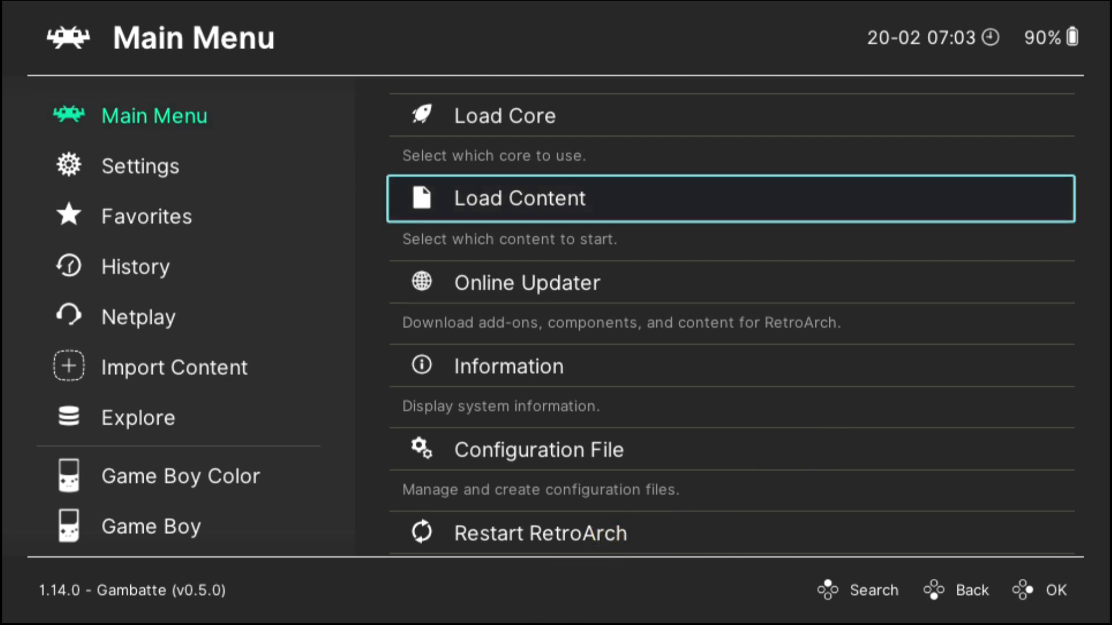
{"action": "key", "text": "Down"}
{"action": "key", "text": "Down"}
{"action": "key", "text": "Down"}
{"action": "key", "text": "Down"}
{"action": "key", "text": "Down"}
{"action": "key", "text": "Up"}
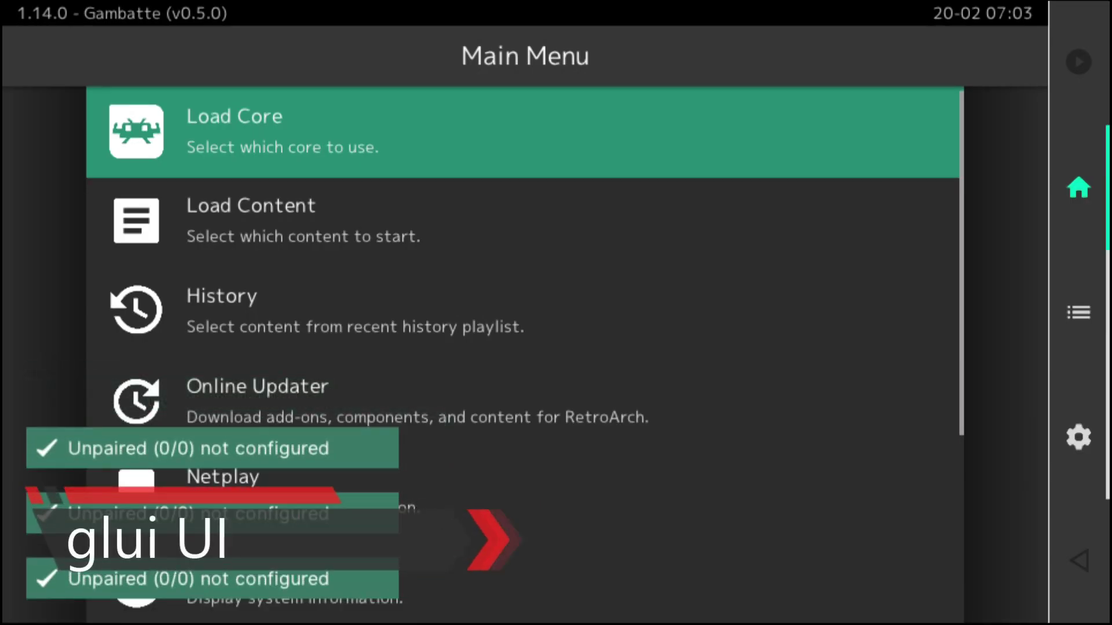
Look through the Main Menu entries of the glui interface from Load Core down to the quit options
{"action": "key", "text": "Down"}
{"action": "key", "text": "Down"}
{"action": "key", "text": "Down"}
{"action": "key", "text": "Down"}
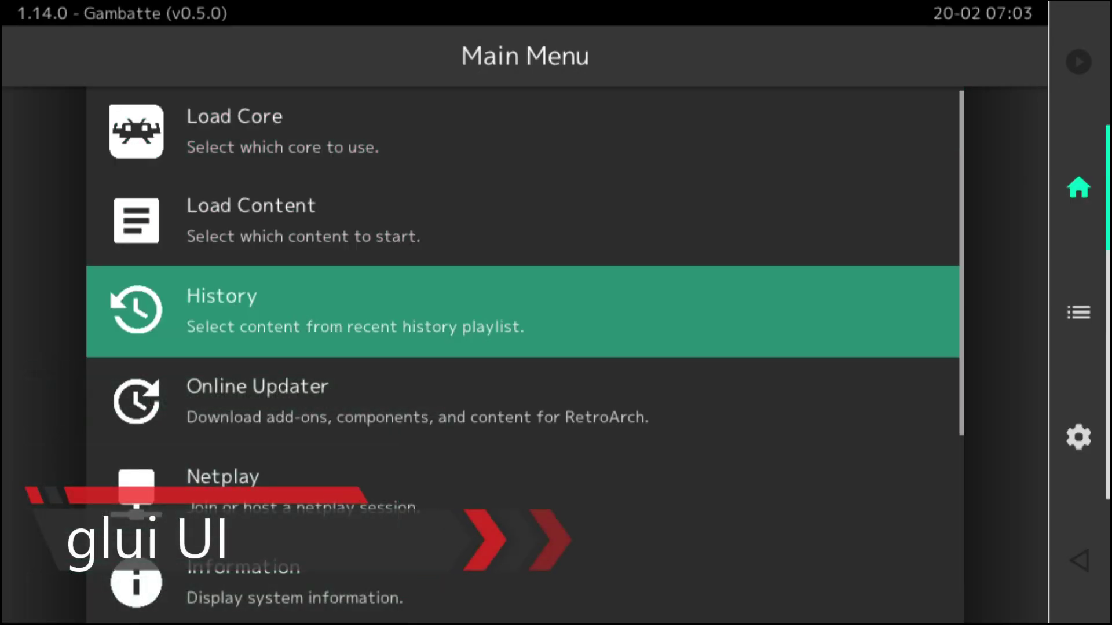
{"action": "key", "text": "Down"}
{"action": "key", "text": "Down"}
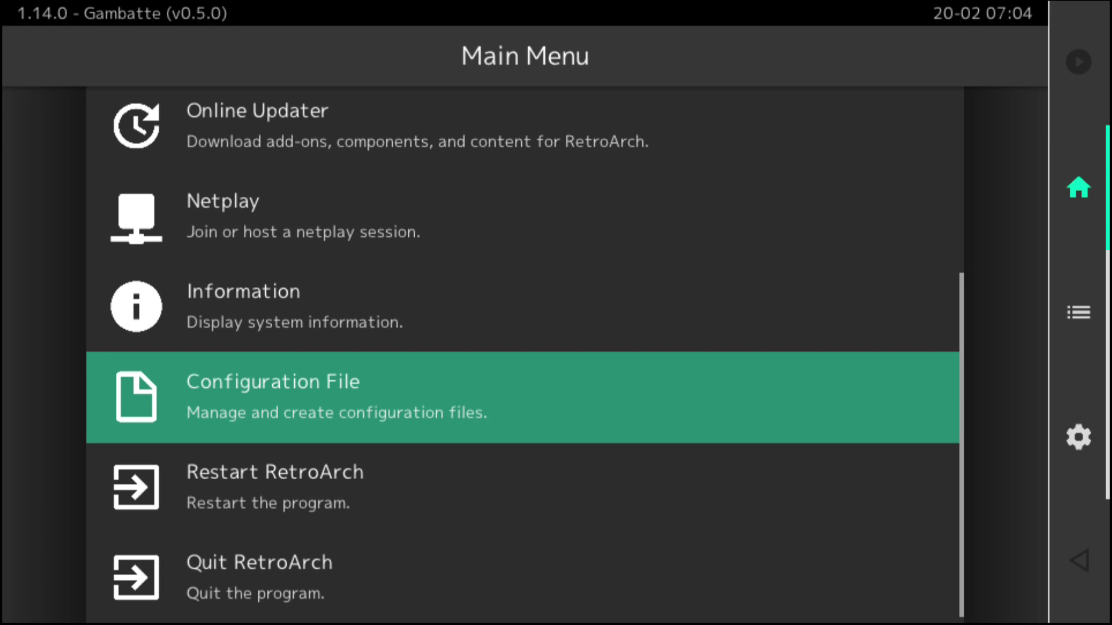
{"action": "key", "text": "Down"}
{"action": "key", "text": "Down"}
{"action": "key", "text": "Up"}
{"action": "key", "text": "Up"}
{"action": "key", "text": "Up"}
{"action": "key", "text": "Up"}
{"action": "key", "text": "Up"}
{"action": "key", "text": "Up"}
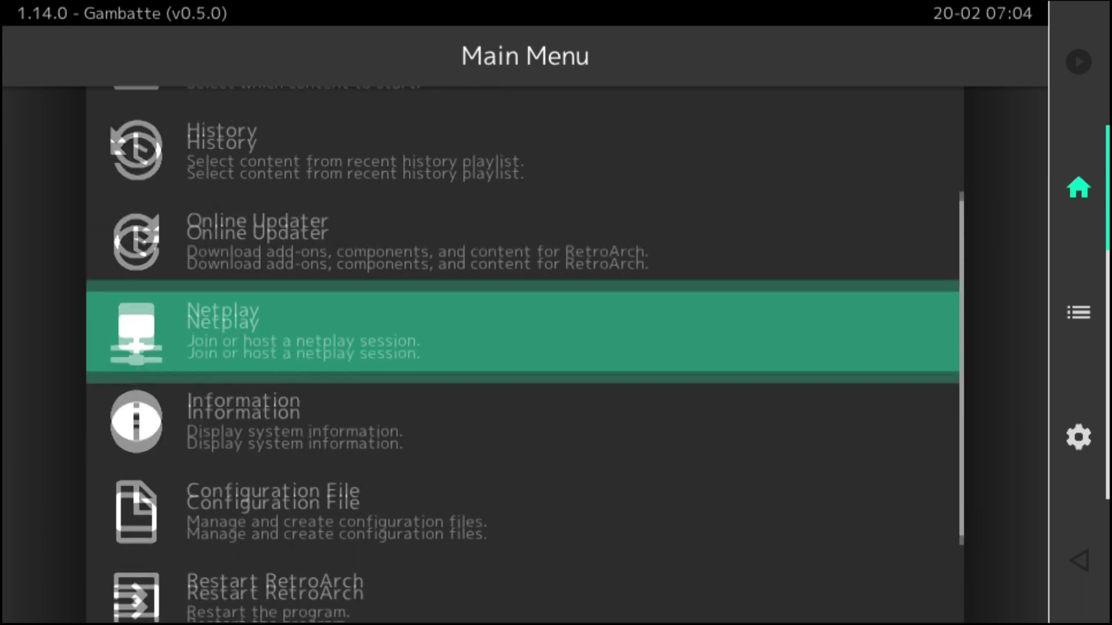
{"action": "key", "text": "Up"}
{"action": "key", "text": "Up"}
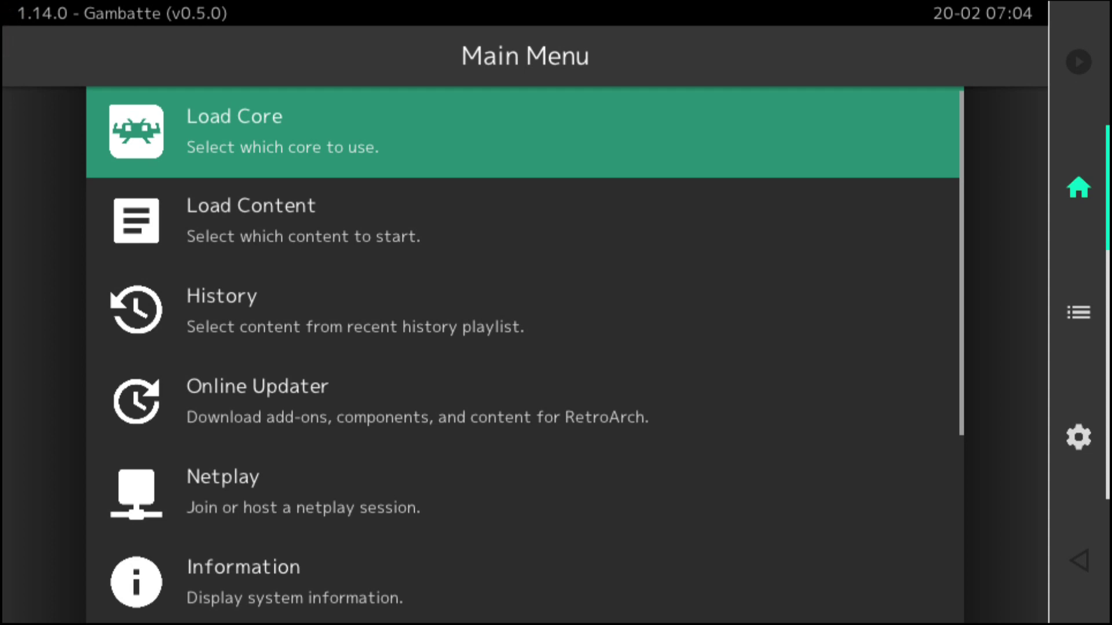
View the Playlists and Settings pages of the glui interface, then go back to the main menu
{"action": "key", "text": "Right"}
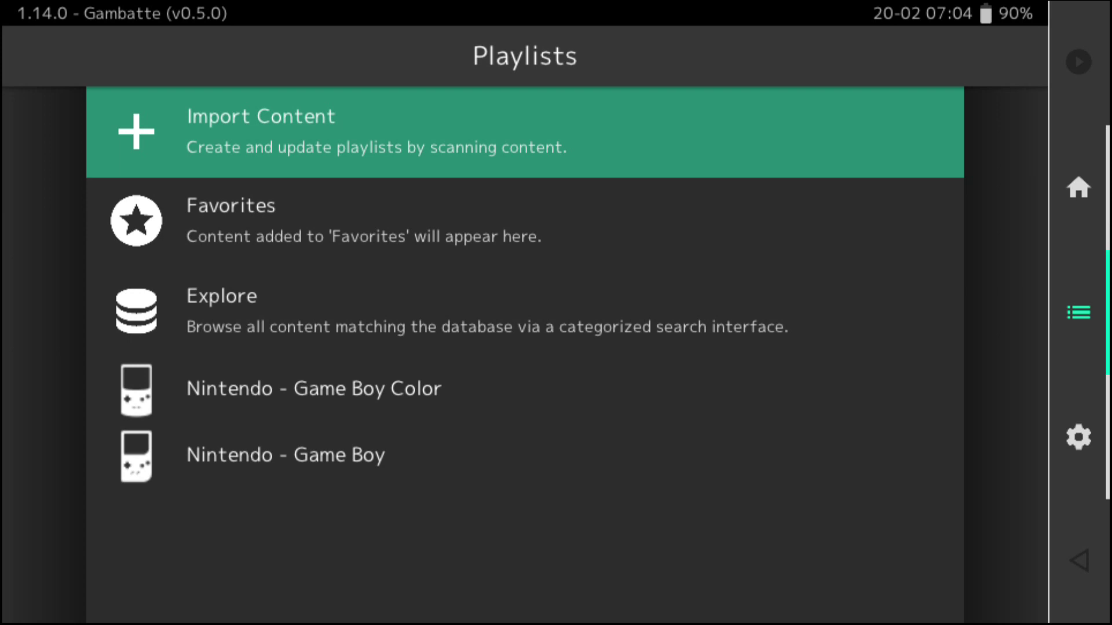
{"action": "key", "text": "Right"}
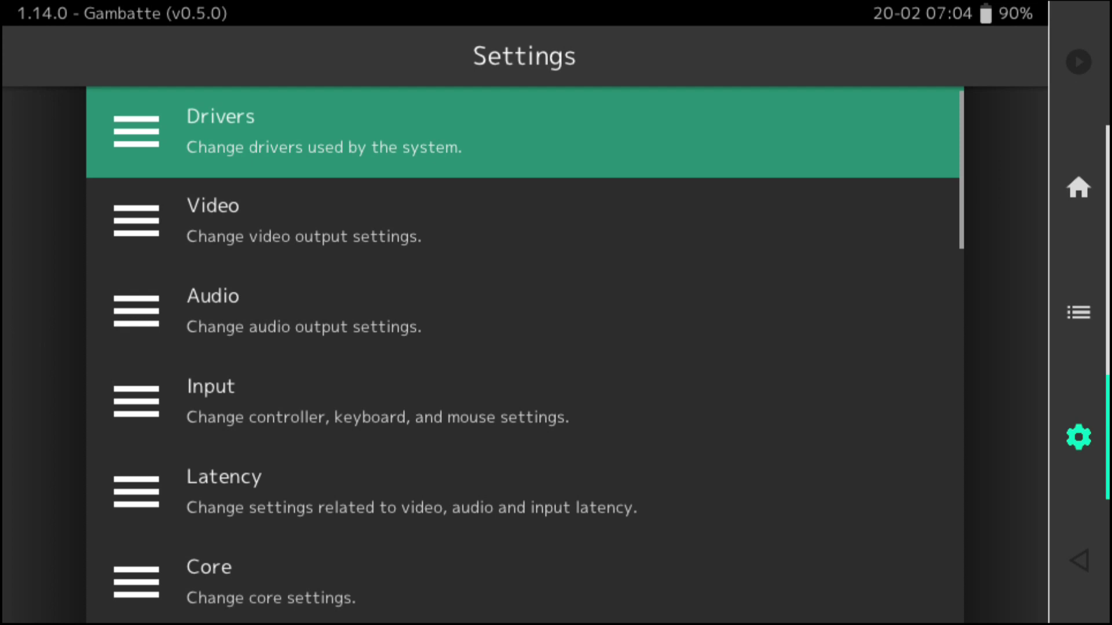
{"action": "key", "text": "Left"}
{"action": "key", "text": "Left"}
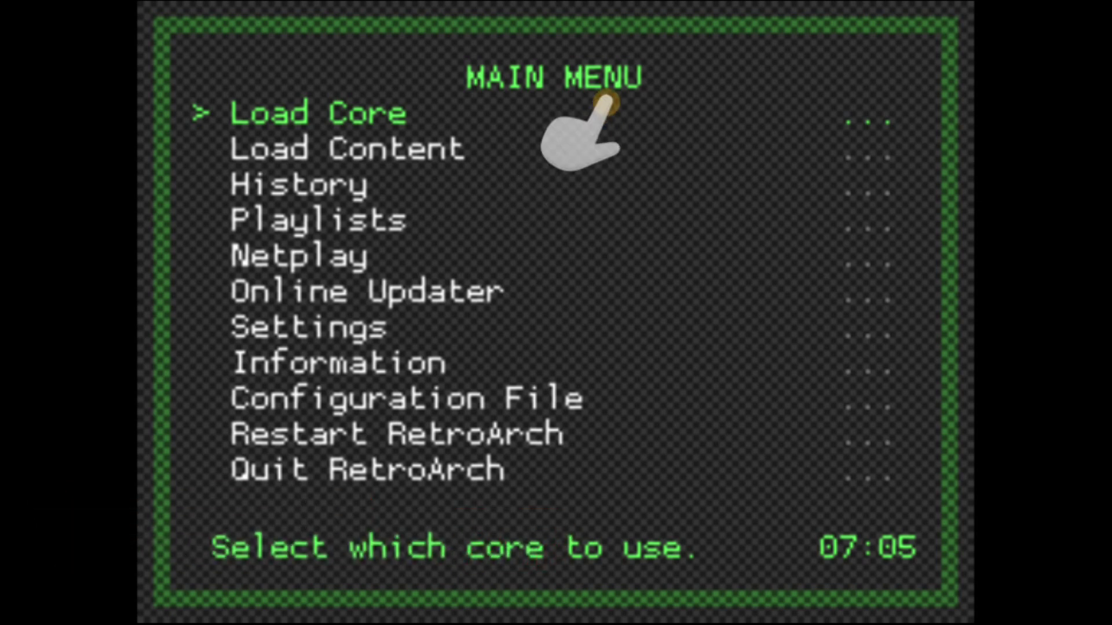
Look through the first Main Menu entries of the rgui interface, from Load Core down to Playlists
{"action": "key", "text": "Down"}
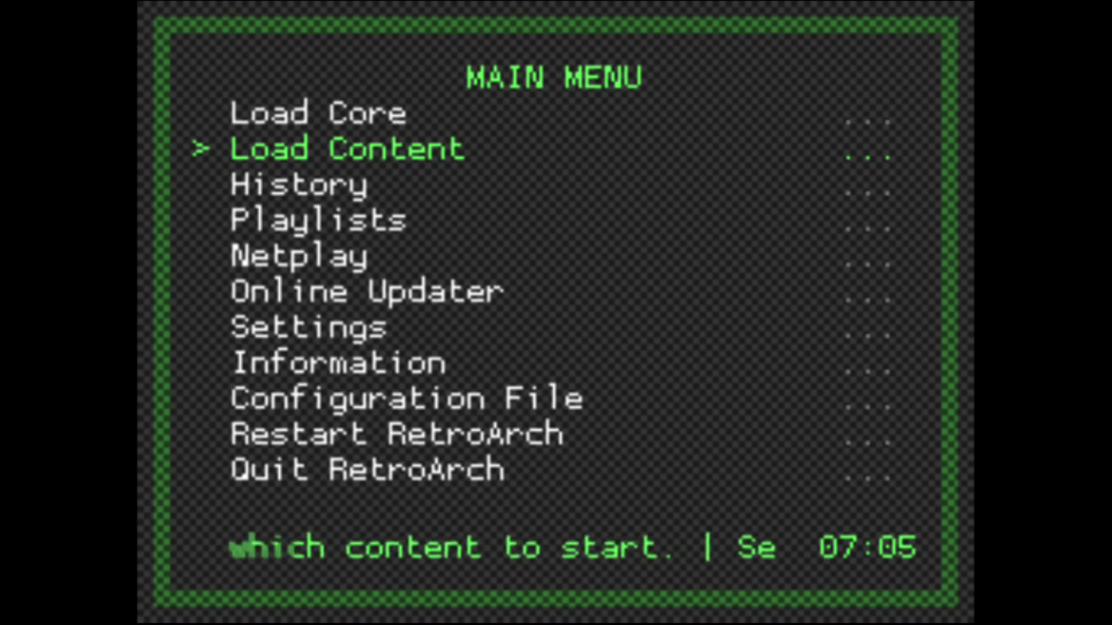
{"action": "key", "text": "Down"}
{"action": "key", "text": "Down"}
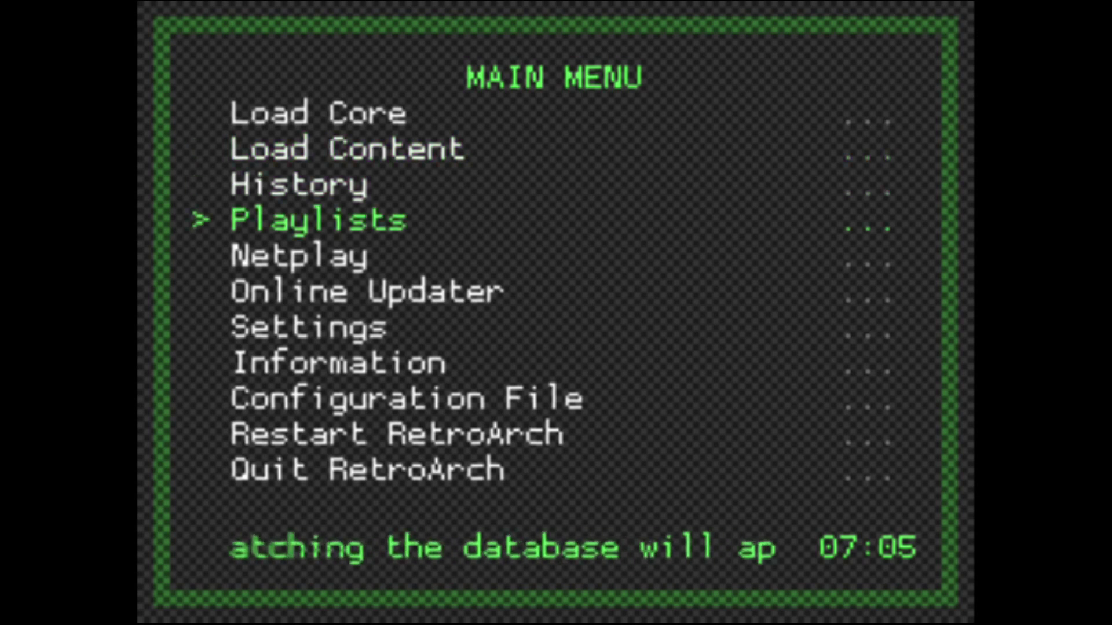
{"action": "key", "text": "Up"}
{"action": "key", "text": "Down"}
{"action": "key", "text": "Up"}
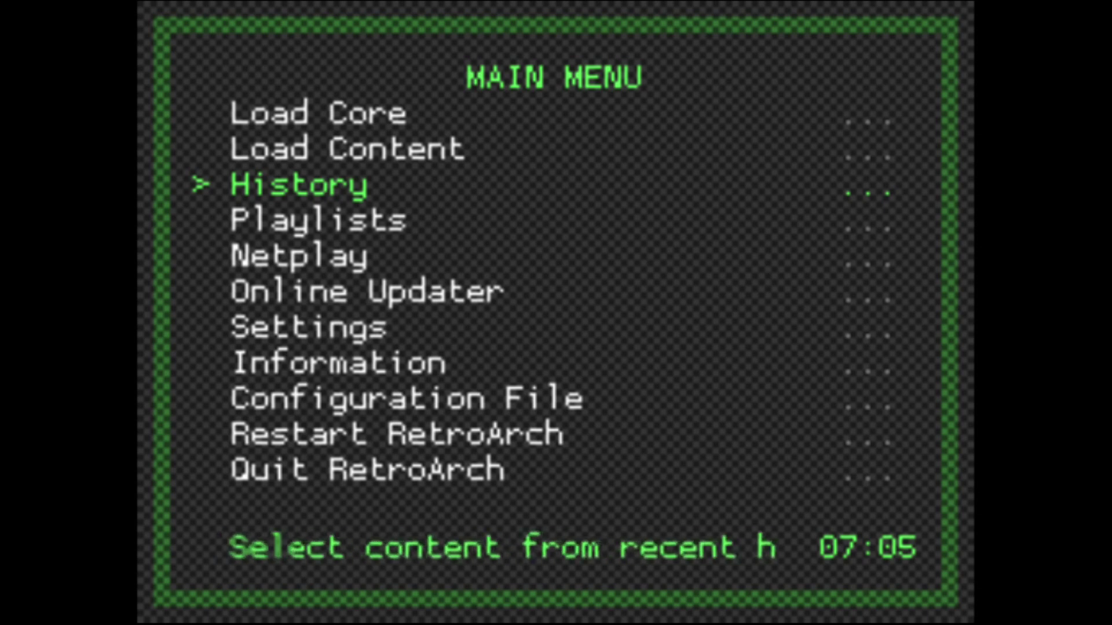
{"action": "key", "text": "Down"}
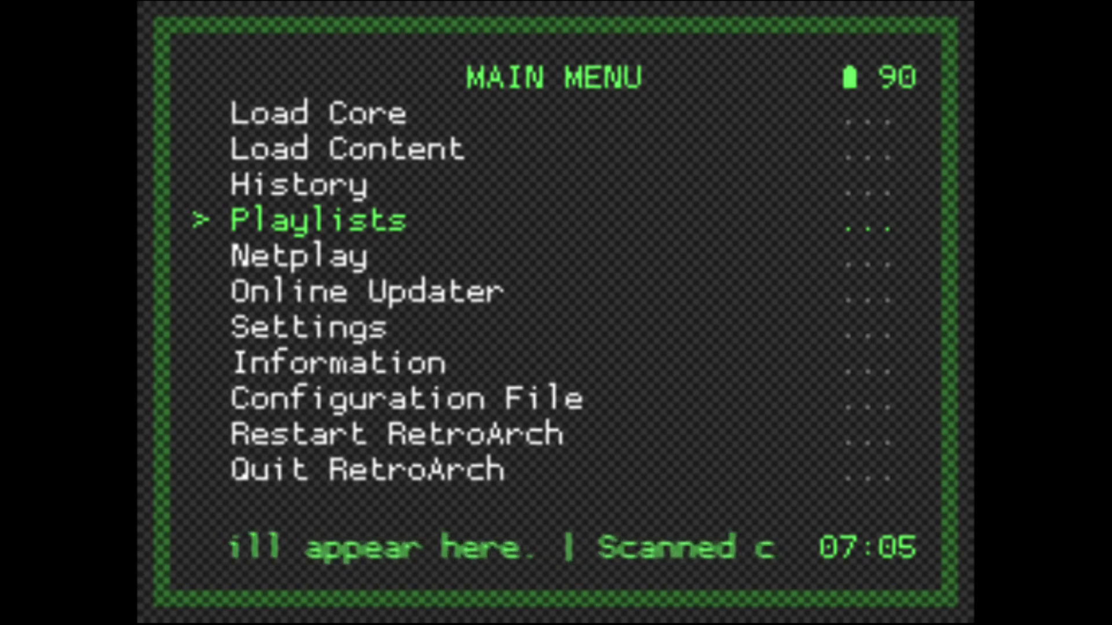
View the Playlists page of the rgui interface and return to the main menu
{"action": "key", "text": "Return"}
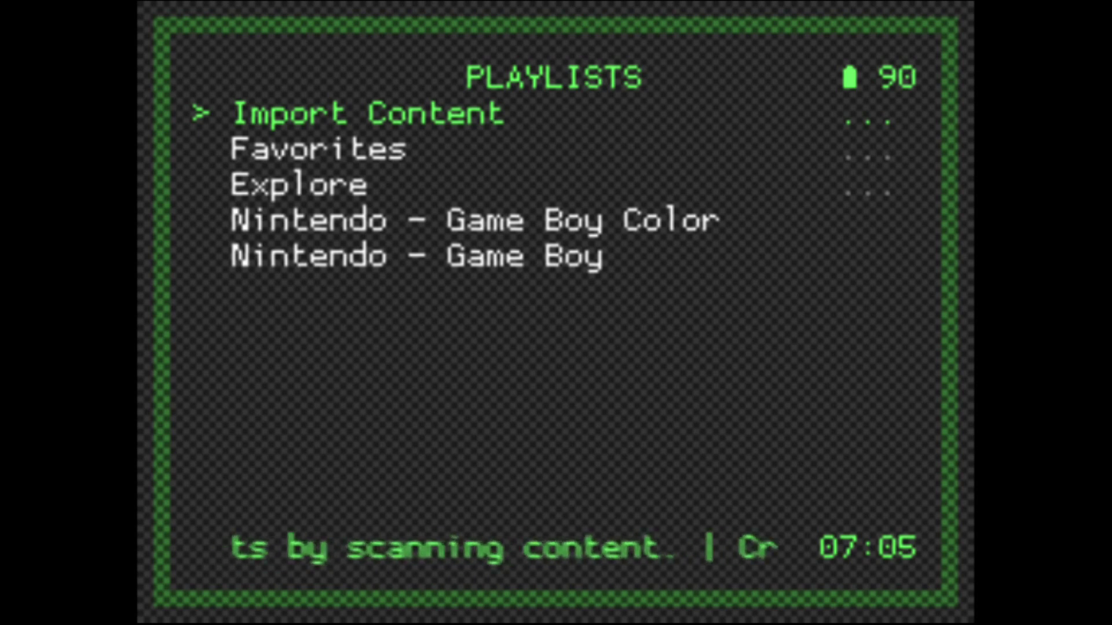
{"action": "key", "text": "BackSpace"}
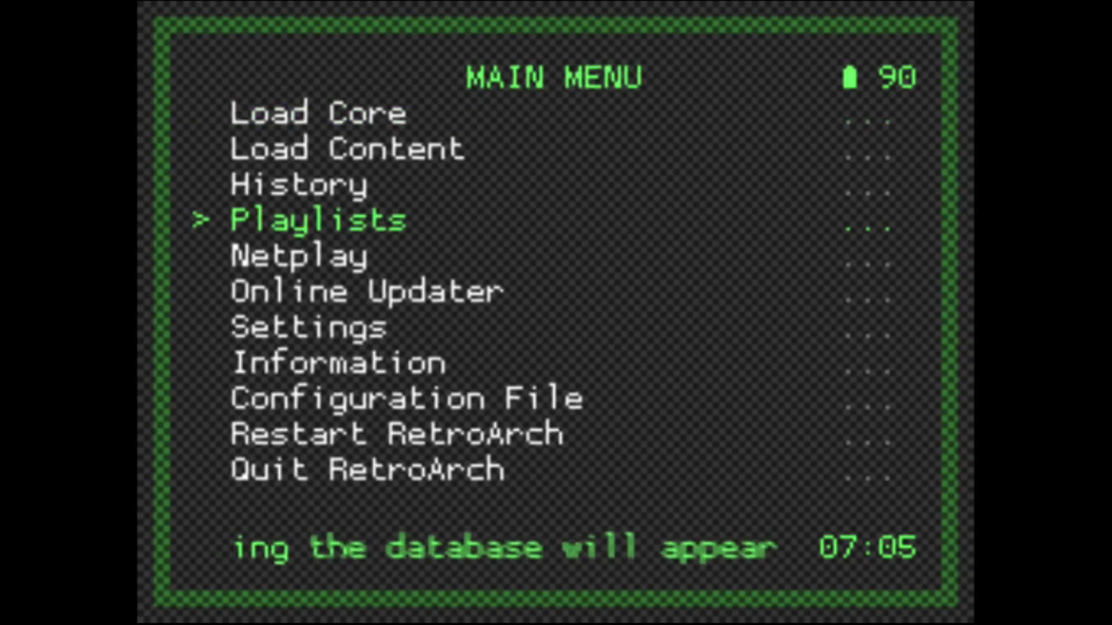
{"action": "key", "text": "Up"}
{"action": "key", "text": "Down"}
{"action": "key", "text": "Up"}
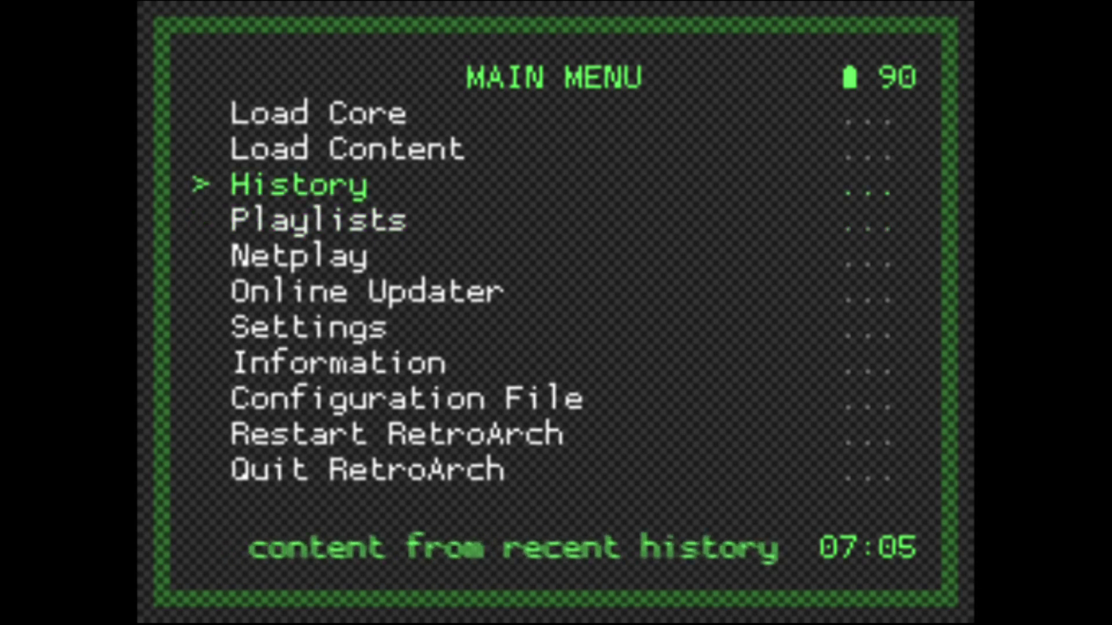
{"action": "key", "text": "Down"}
{"action": "key", "text": "Down"}
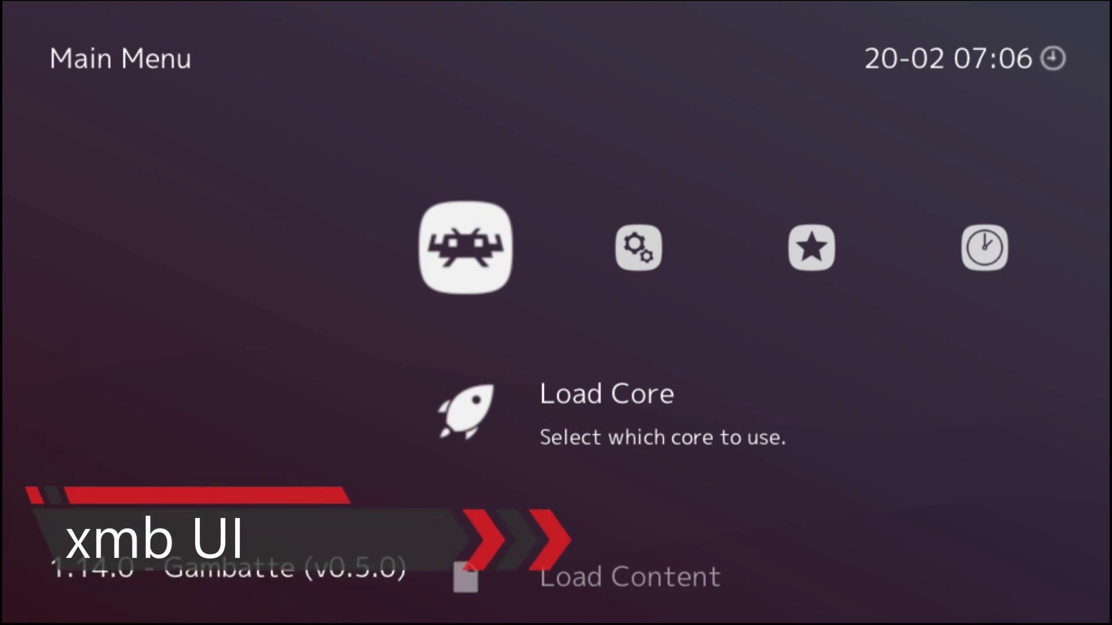
Browse the xmb interface categories from Main Menu through Settings and Favorites to Import Content
{"action": "key", "text": "Right"}
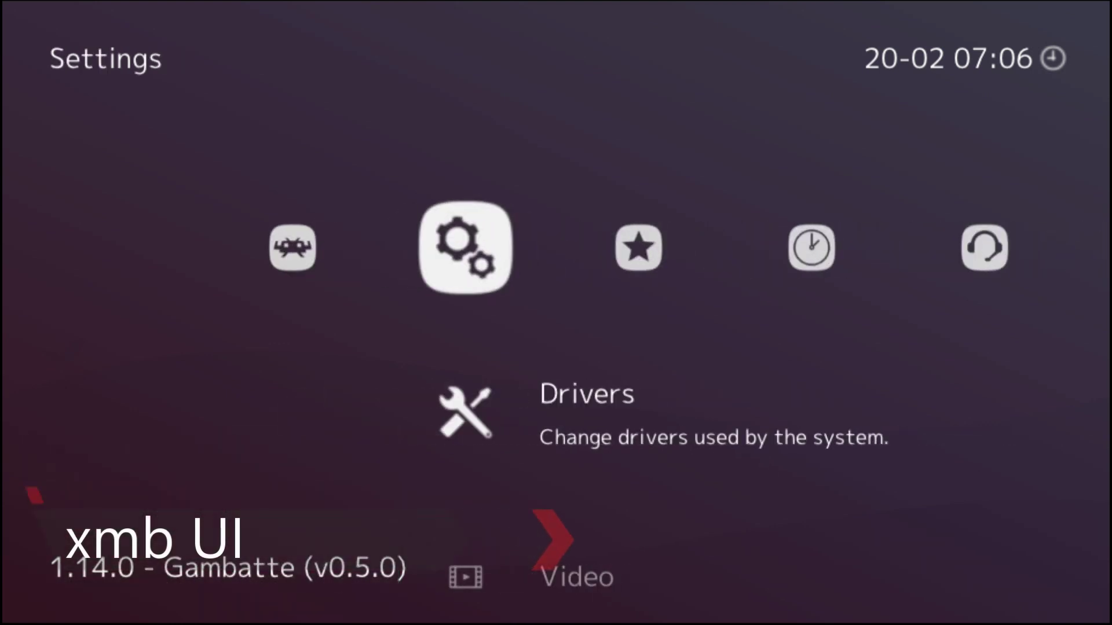
{"action": "key", "text": "Right"}
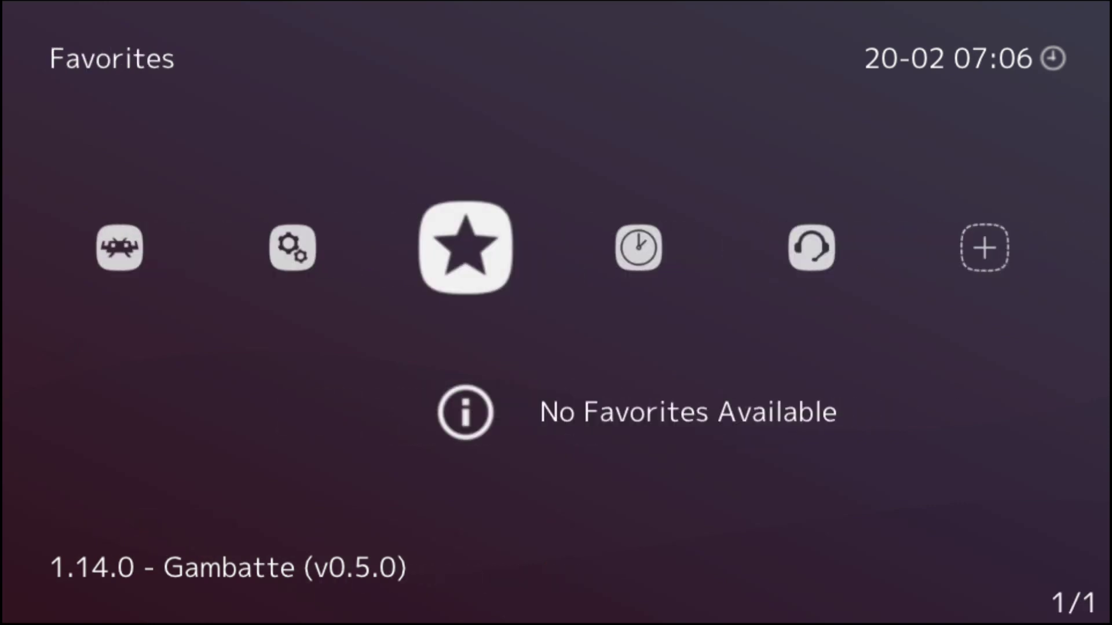
{"action": "key", "text": "Right"}
{"action": "key", "text": "Right"}
{"action": "key", "text": "Right"}
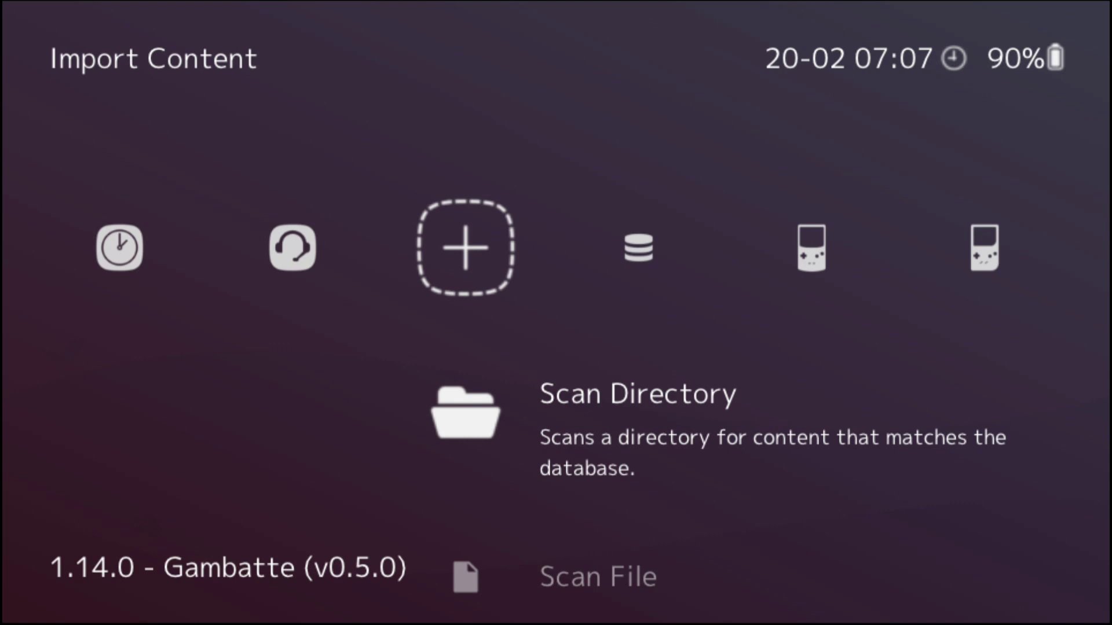
Open Scan Directory under Import Content, look through the storage locations and enter ux0:/
{"action": "key", "text": "Return"}
{"action": "key", "text": "Down"}
{"action": "key", "text": "Down"}
{"action": "key", "text": "Down"}
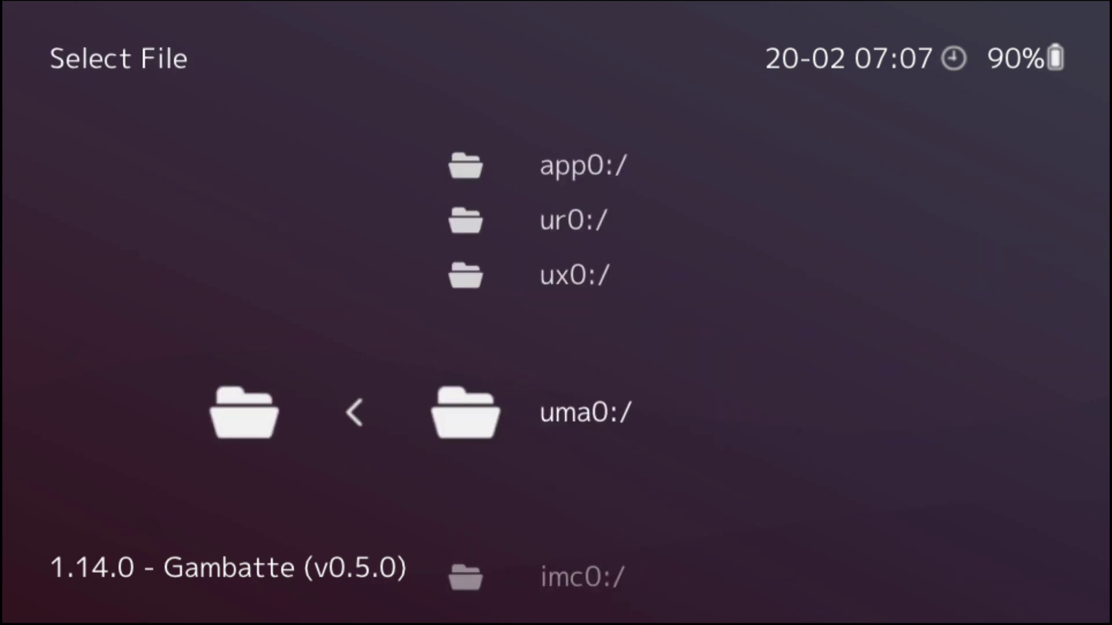
{"action": "key", "text": "Up"}
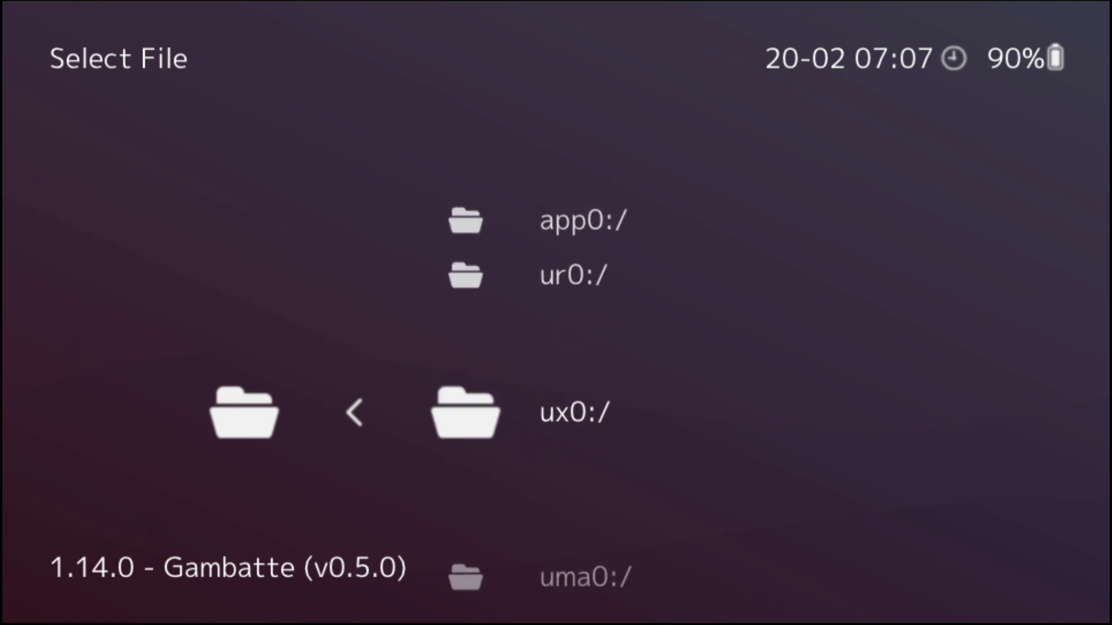
{"action": "key", "text": "Down"}
{"action": "key", "text": "Down"}
{"action": "key", "text": "Down"}
{"action": "key", "text": "Up"}
{"action": "key", "text": "Up"}
{"action": "key", "text": "Up"}
{"action": "key", "text": "Return"}
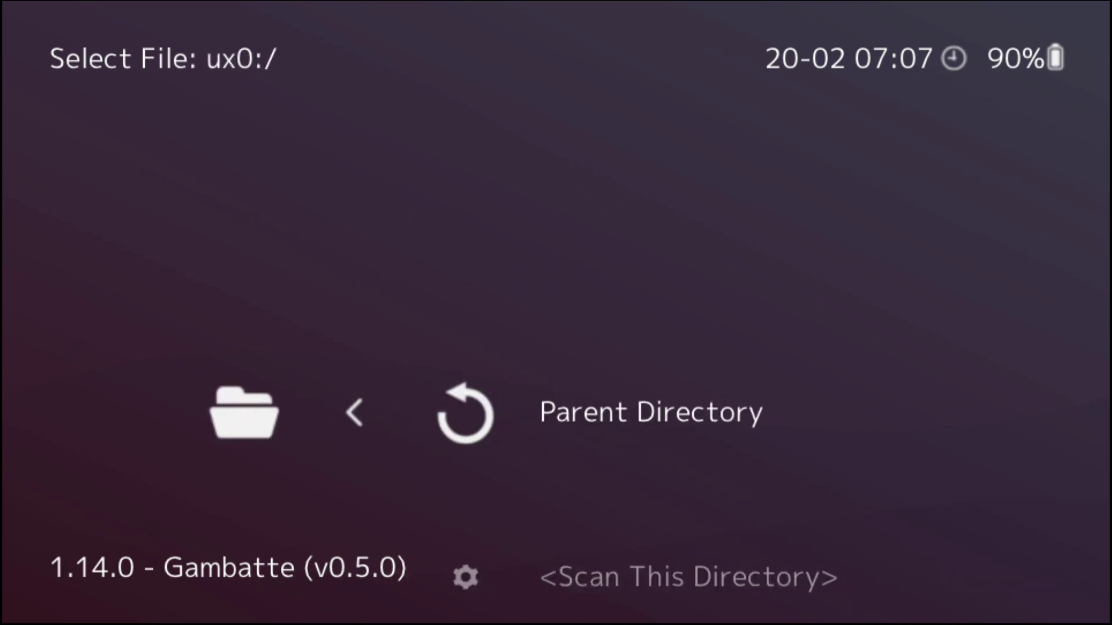
Find the Scan This Directory option inside the GB _ GBC (No-Intro) folder, then back out to Import Content without scanning
{"action": "key", "text": "Down"}
{"action": "key", "text": "Down"}
{"action": "key", "text": "Down"}
{"action": "key", "text": "Down"}
{"action": "key", "text": "Down"}
{"action": "key", "text": "Down"}
{"action": "key", "text": "Down"}
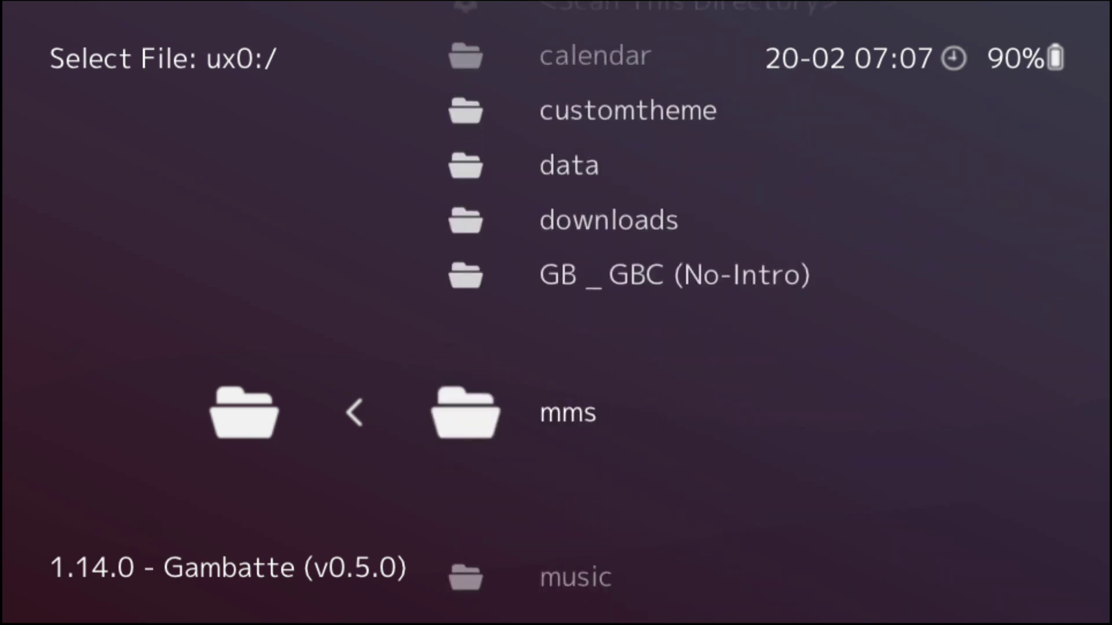
{"action": "key", "text": "Up"}
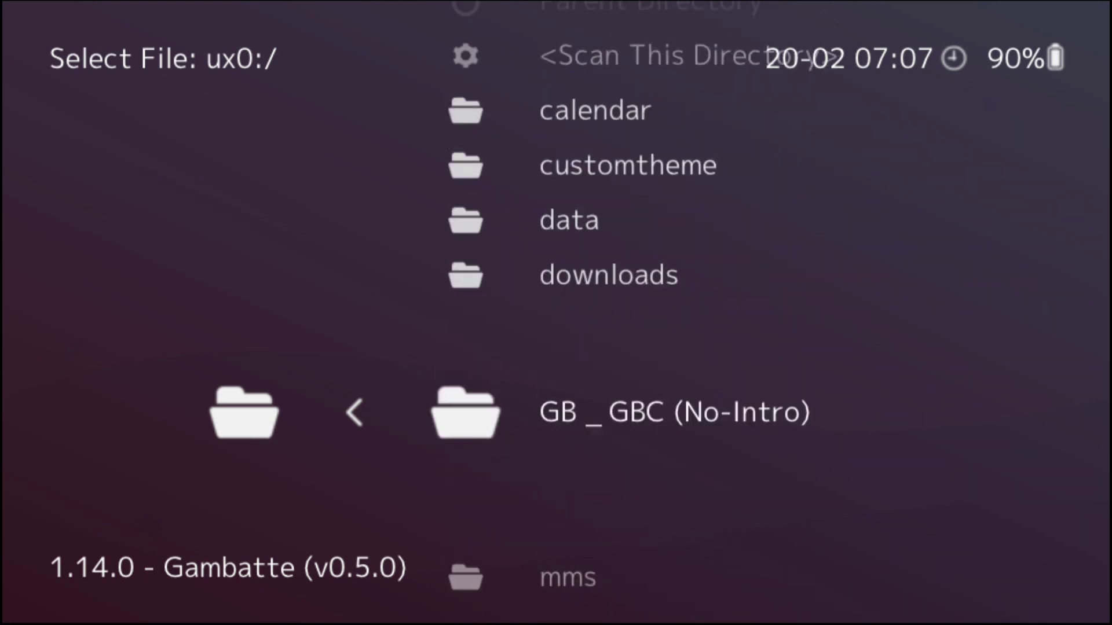
{"action": "key", "text": "Return"}
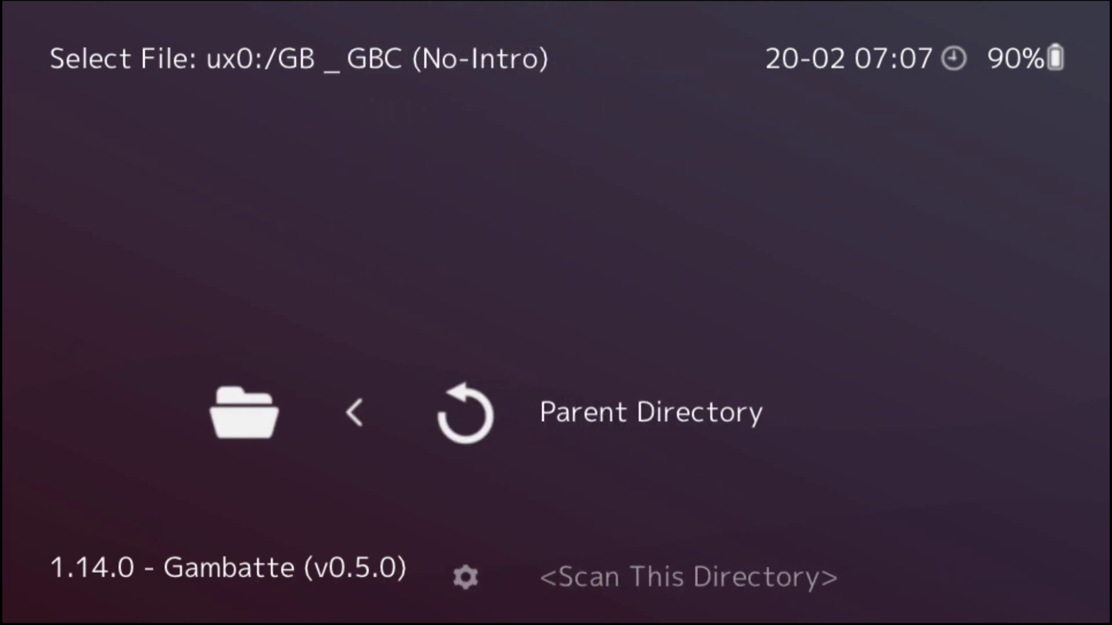
{"action": "key", "text": "Down"}
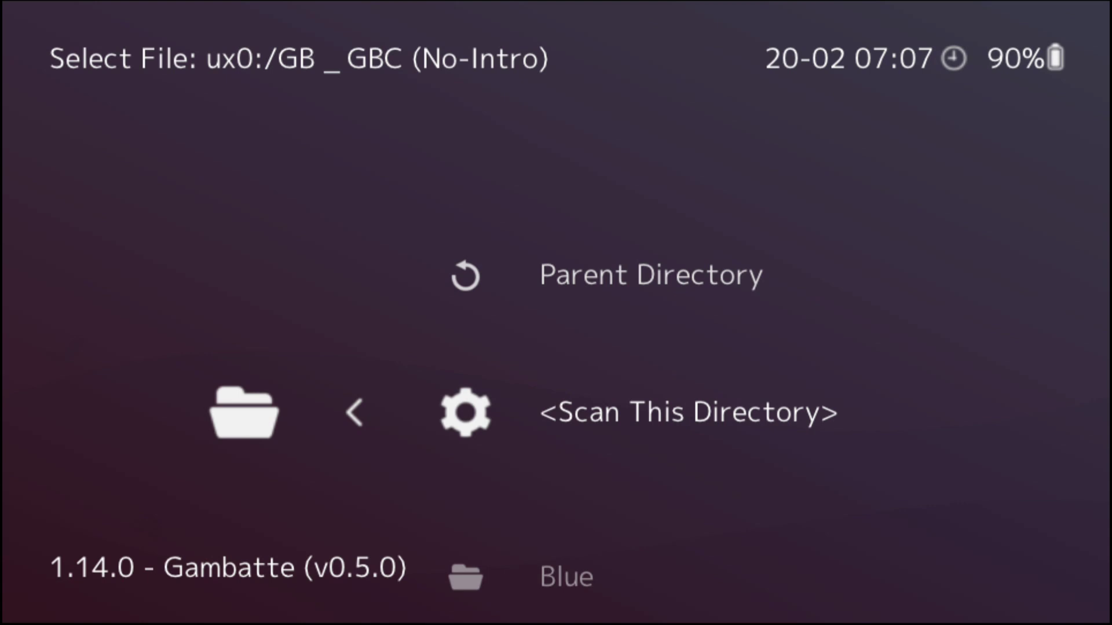
{"action": "key", "text": "BackSpace"}
{"action": "key", "text": "BackSpace"}
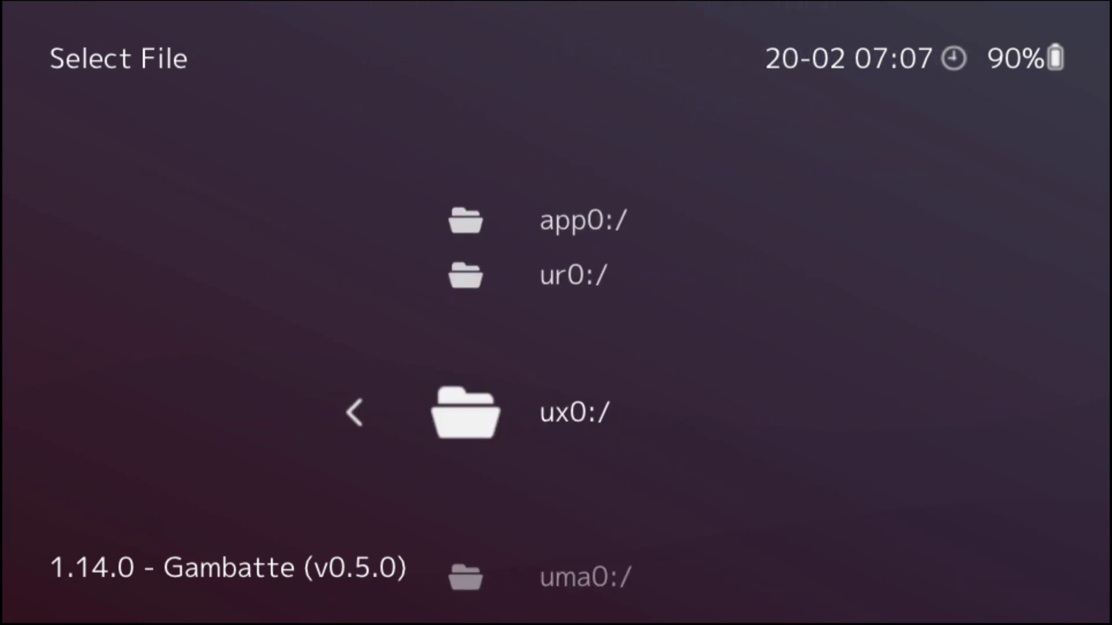
{"action": "key", "text": "Up"}
{"action": "key", "text": "Up"}
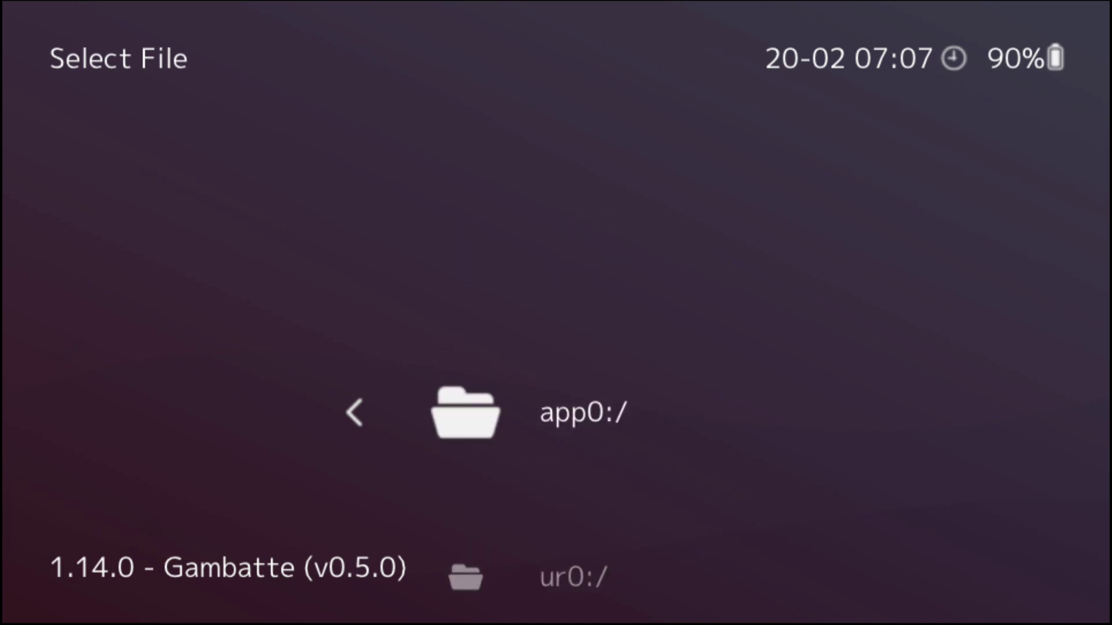
{"action": "key", "text": "BackSpace"}
Look through the Explore, Game Boy Color and Game Boy categories of the xmb interface
{"action": "key", "text": "Right"}
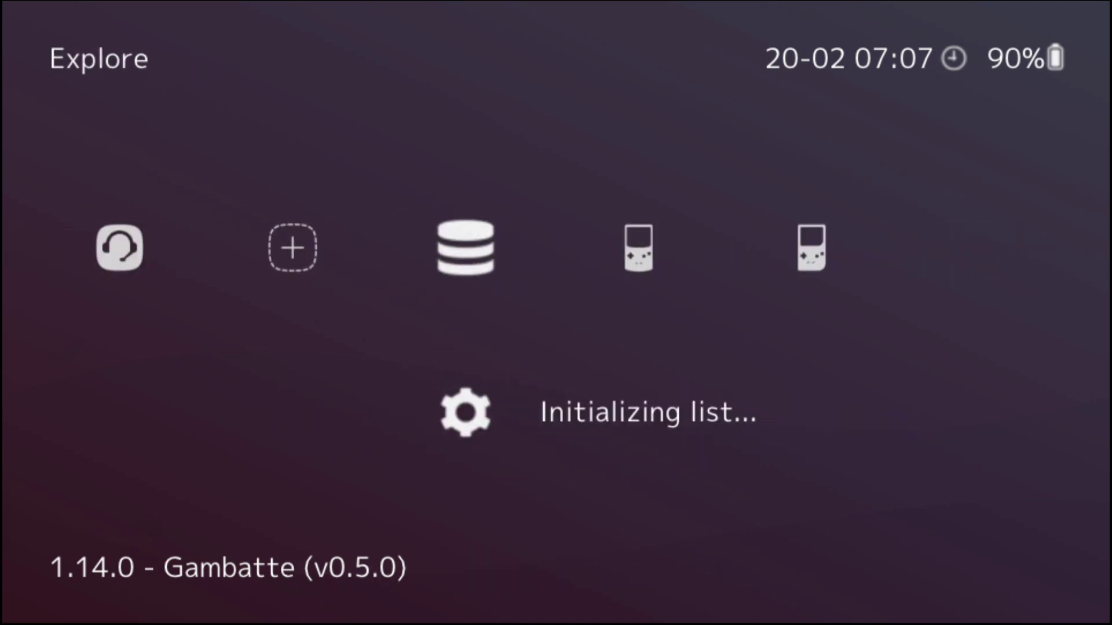
{"action": "key", "text": "Right"}
{"action": "key", "text": "Right"}
{"action": "key", "text": "Left"}
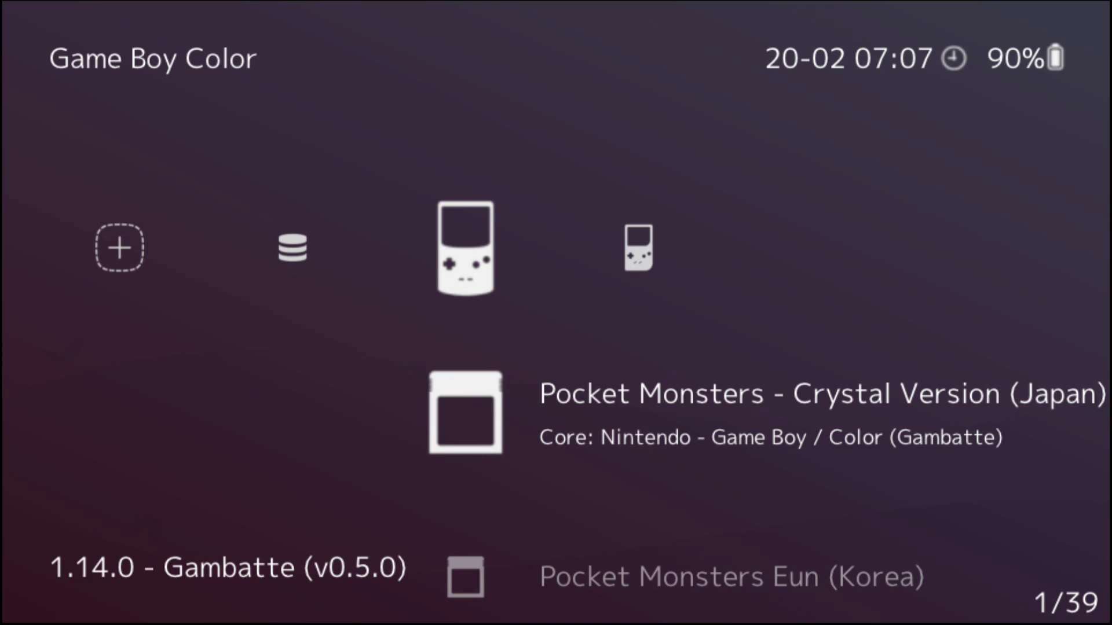
{"action": "key", "text": "Left"}
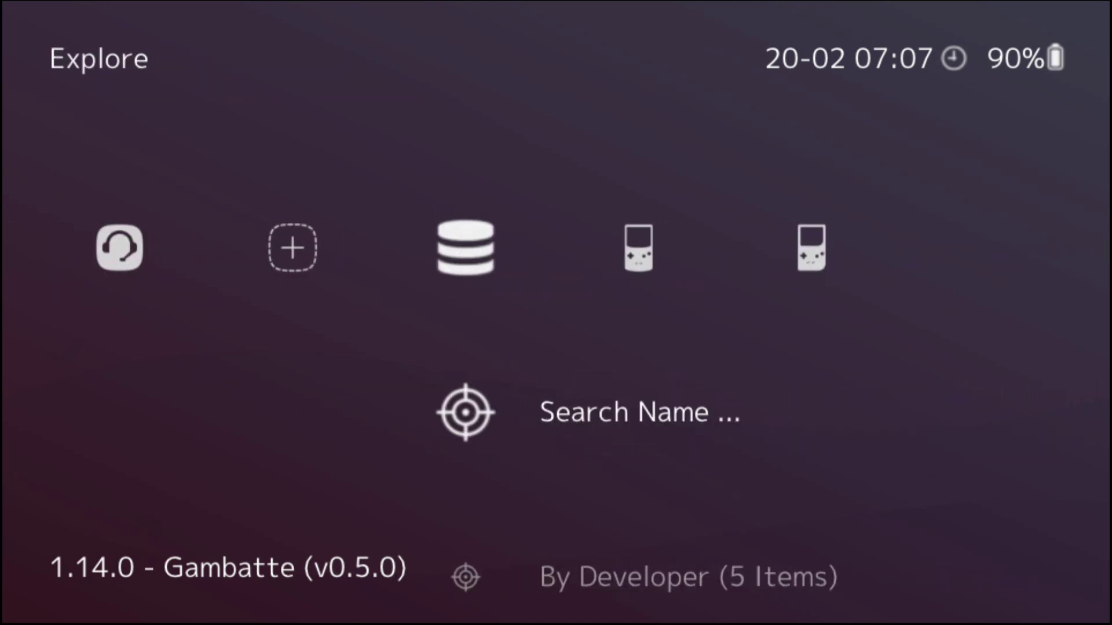
{"action": "key", "text": "Left"}
{"action": "key", "text": "Left"}
{"action": "key", "text": "Left"}
{"action": "key", "text": "Left"}
{"action": "key", "text": "Left"}
{"action": "key", "text": "Left"}
{"action": "key", "text": "Left"}
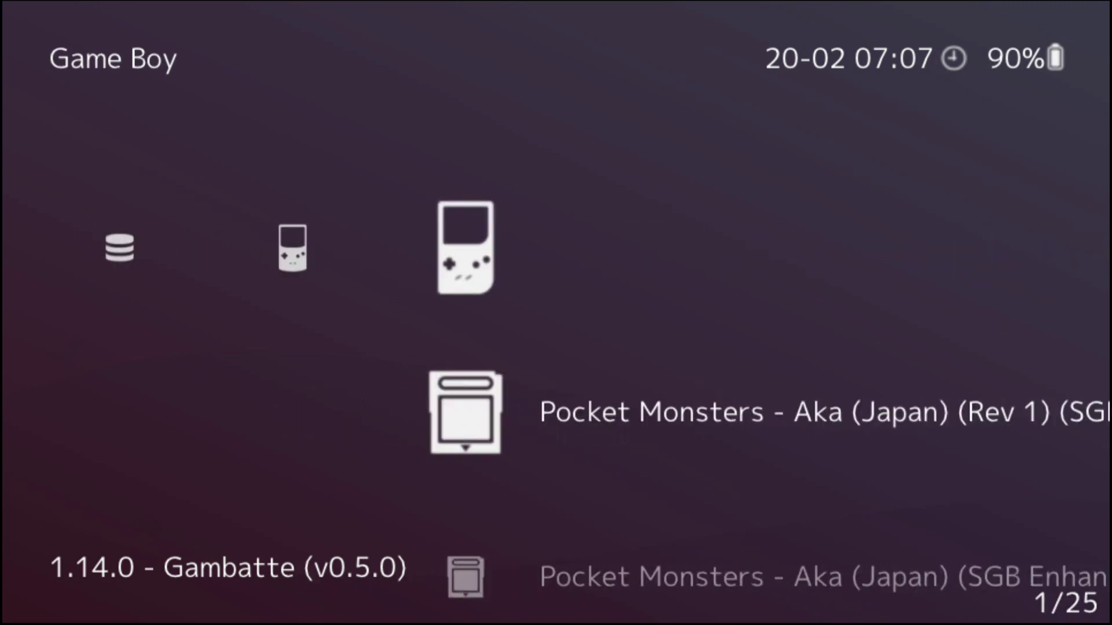
Run Pocket Monsters - Crystal Version (Japan) from the Game Boy Color playlist and continue past its title screen
{"action": "key", "text": "Right"}
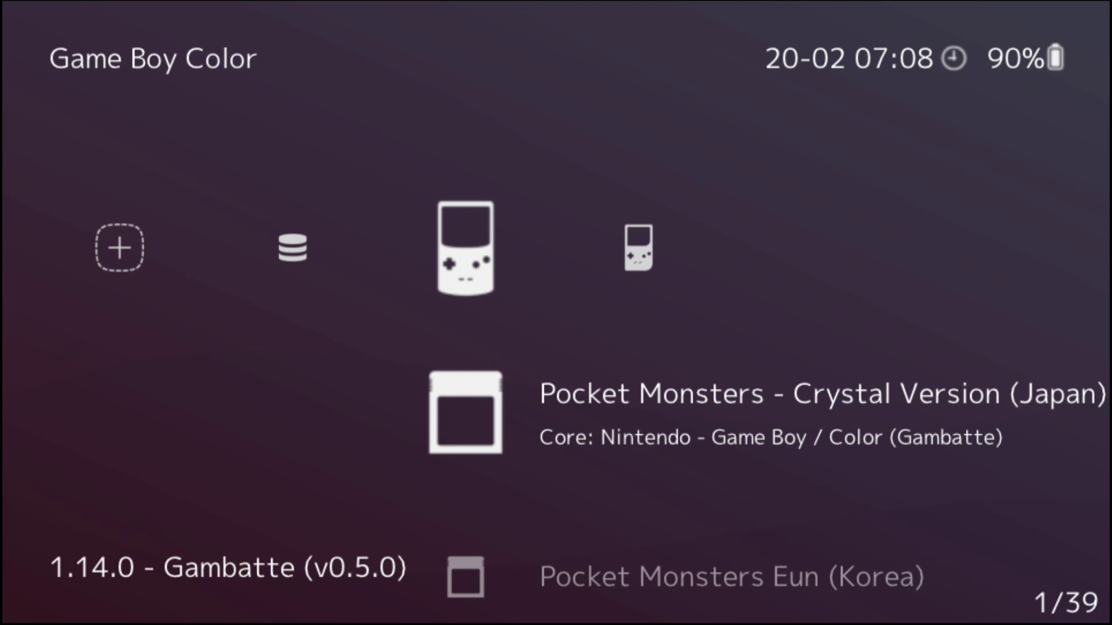
{"action": "key", "text": "Return"}
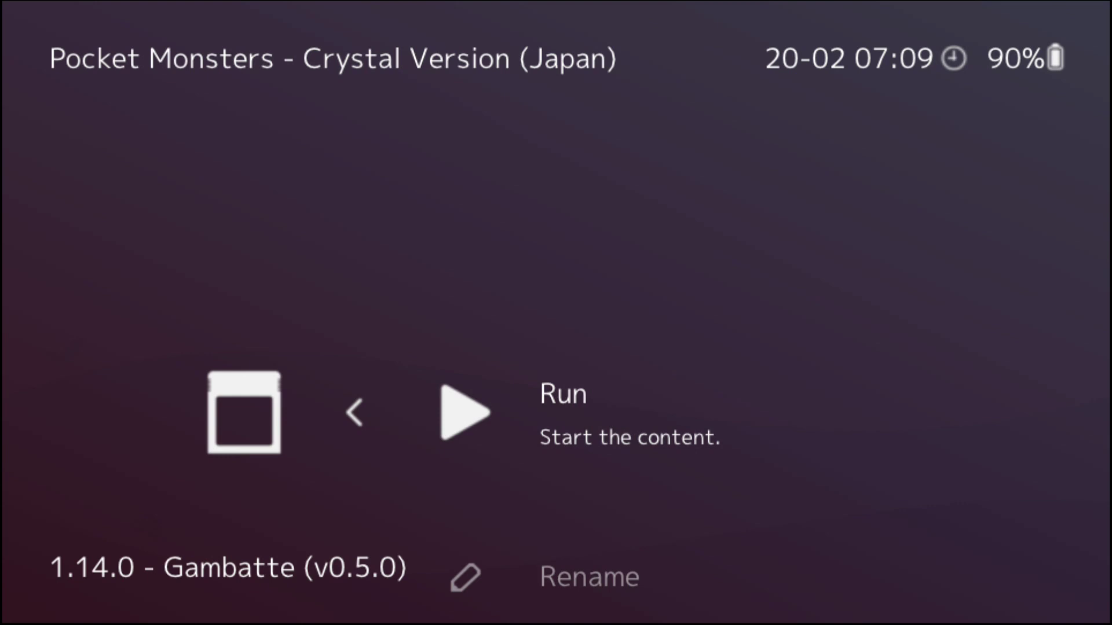
{"action": "key", "text": "Down"}
{"action": "key", "text": "Down"}
{"action": "key", "text": "Down"}
{"action": "key", "text": "Down"}
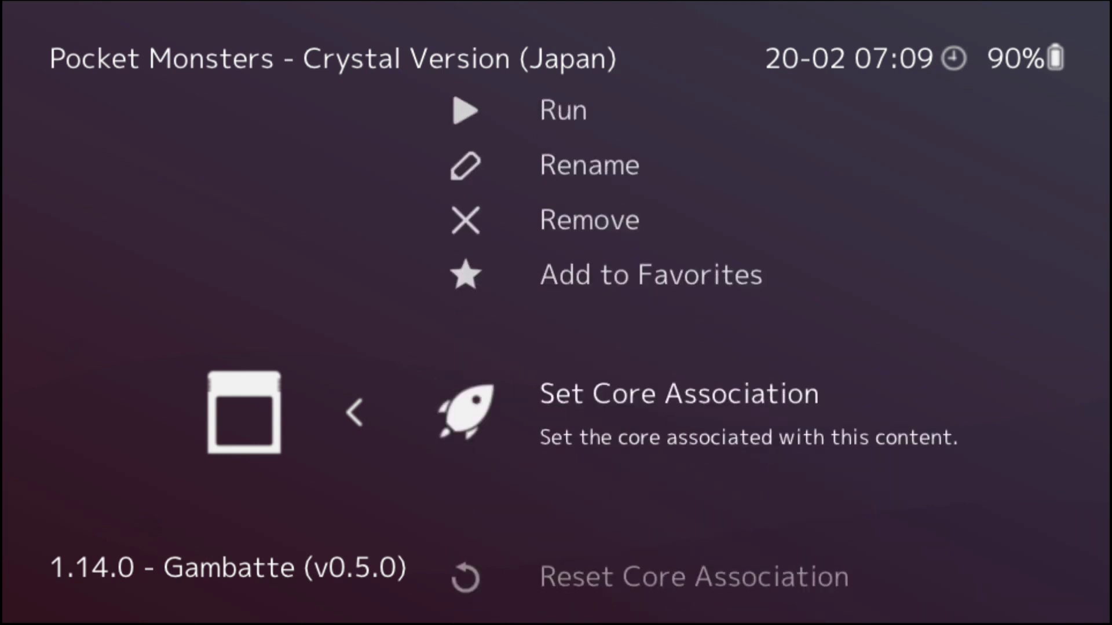
{"action": "key", "text": "Down"}
{"action": "key", "text": "Down"}
{"action": "key", "text": "Up"}
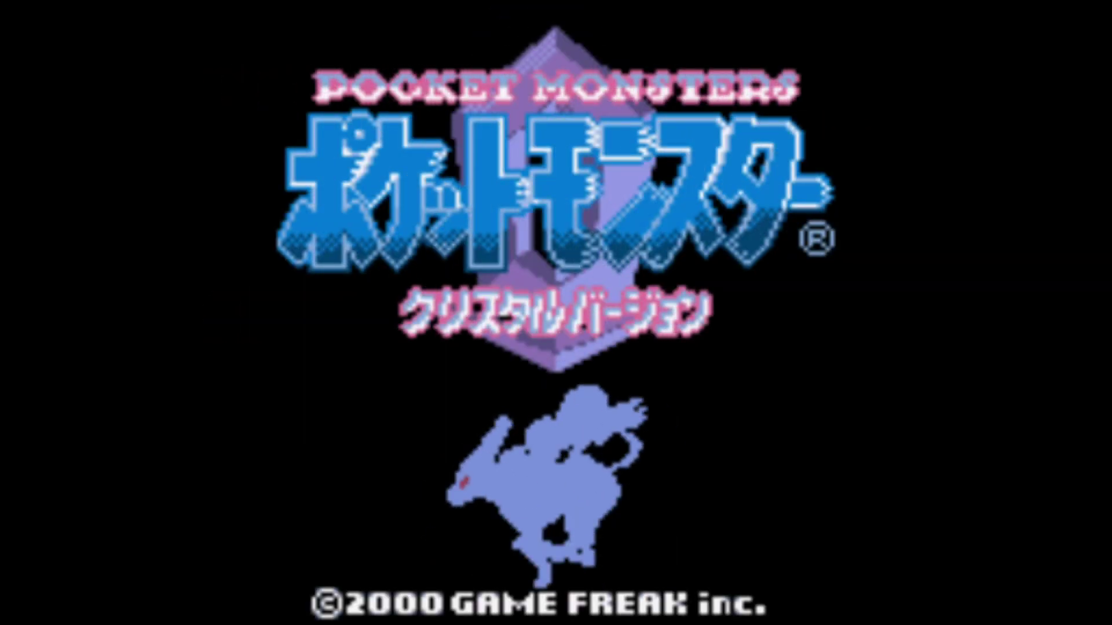
{"action": "key", "text": "Return"}
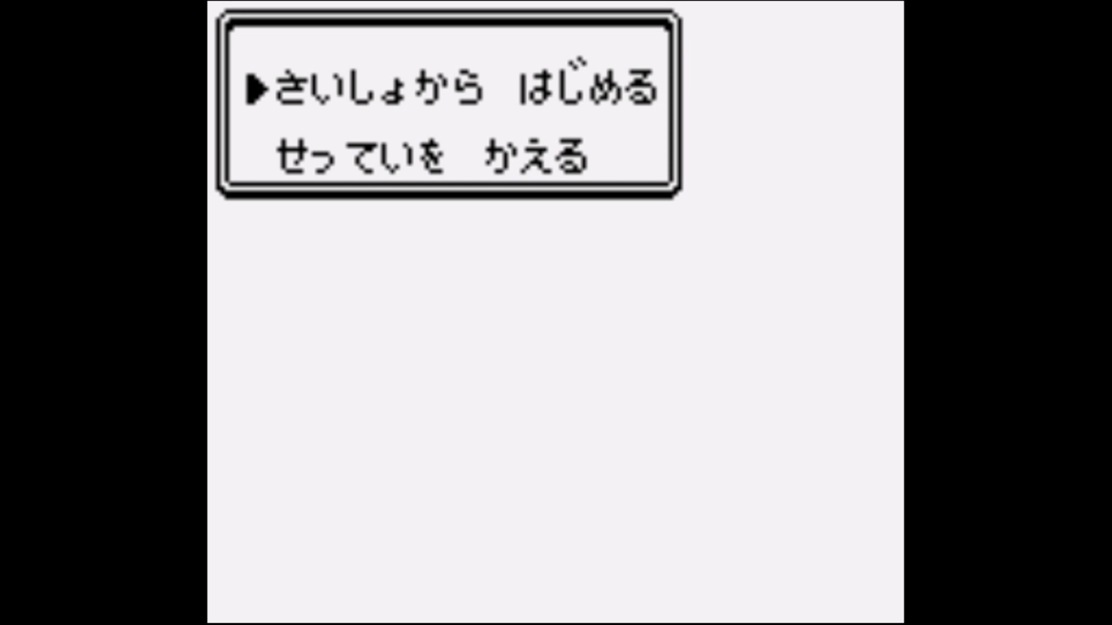
Open the Quick Menu over the running game and look through its entries from Resume to State Slot
{"action": "key", "text": "F1"}
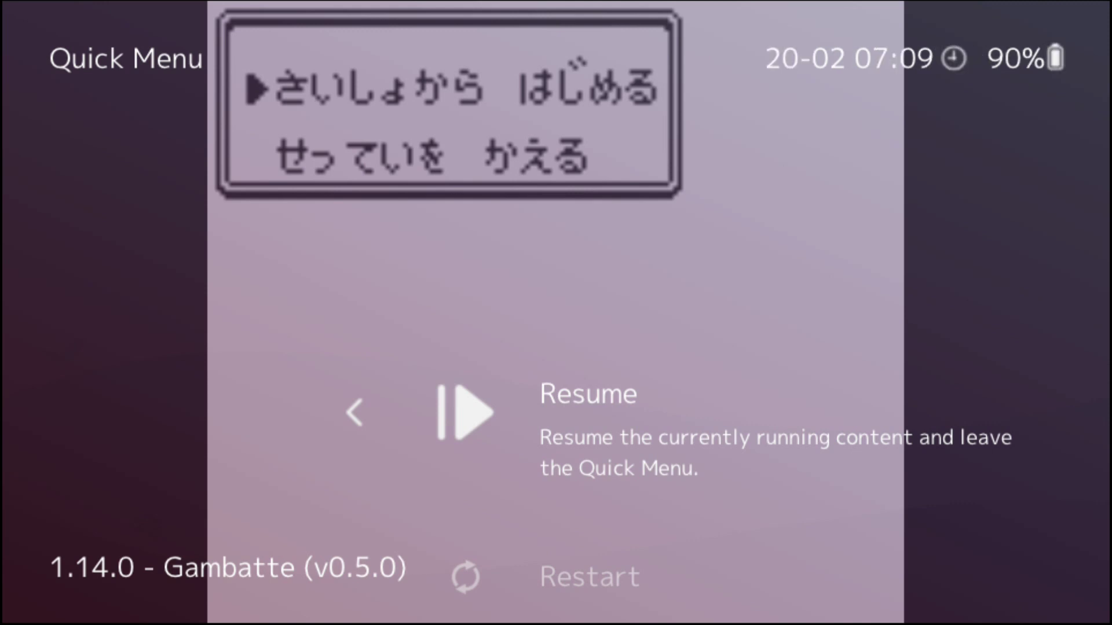
{"action": "key", "text": "Down"}
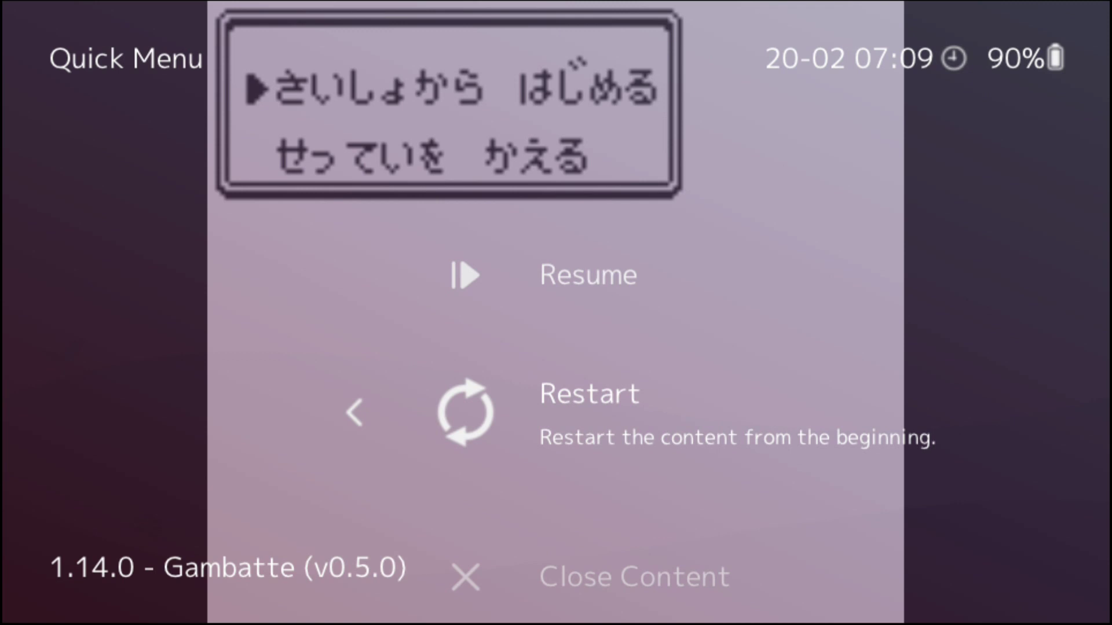
{"action": "key", "text": "Up"}
{"action": "key", "text": "Down"}
{"action": "key", "text": "Down"}
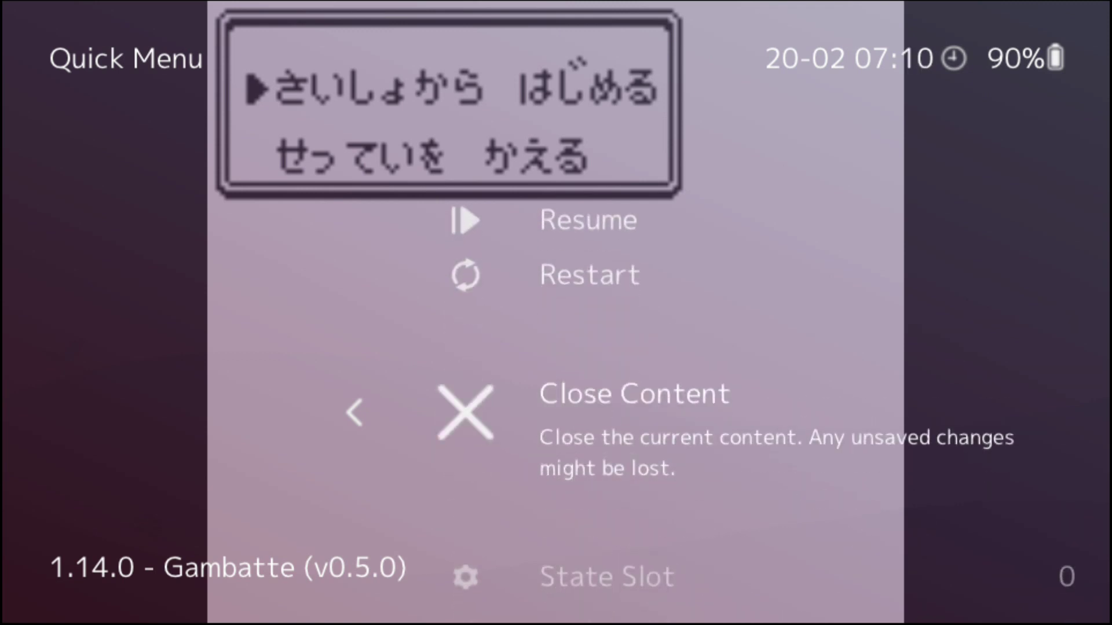
{"action": "key", "text": "Down"}
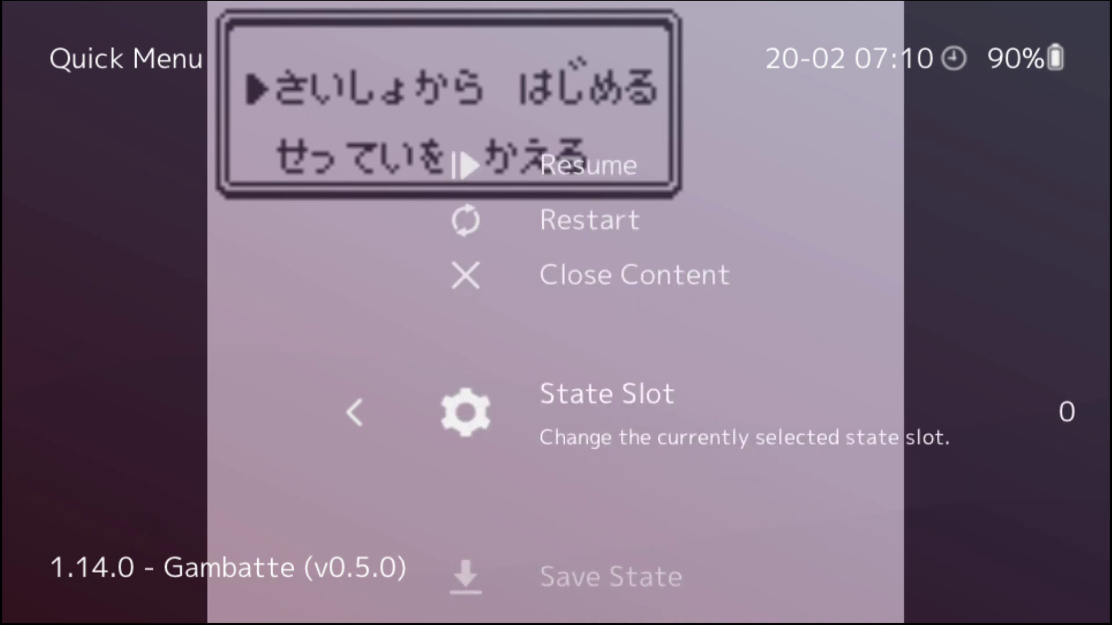
Cycle the State Slot through other values, set it back to 0 and check the Save State entry
{"action": "key", "text": "Right"}
{"action": "key", "text": "Left"}
{"action": "key", "text": "Right"}
{"action": "key", "text": "Right"}
{"action": "key", "text": "Right"}
{"action": "key", "text": "Left"}
{"action": "key", "text": "Left"}
{"action": "key", "text": "Left"}
{"action": "key", "text": "Down"}
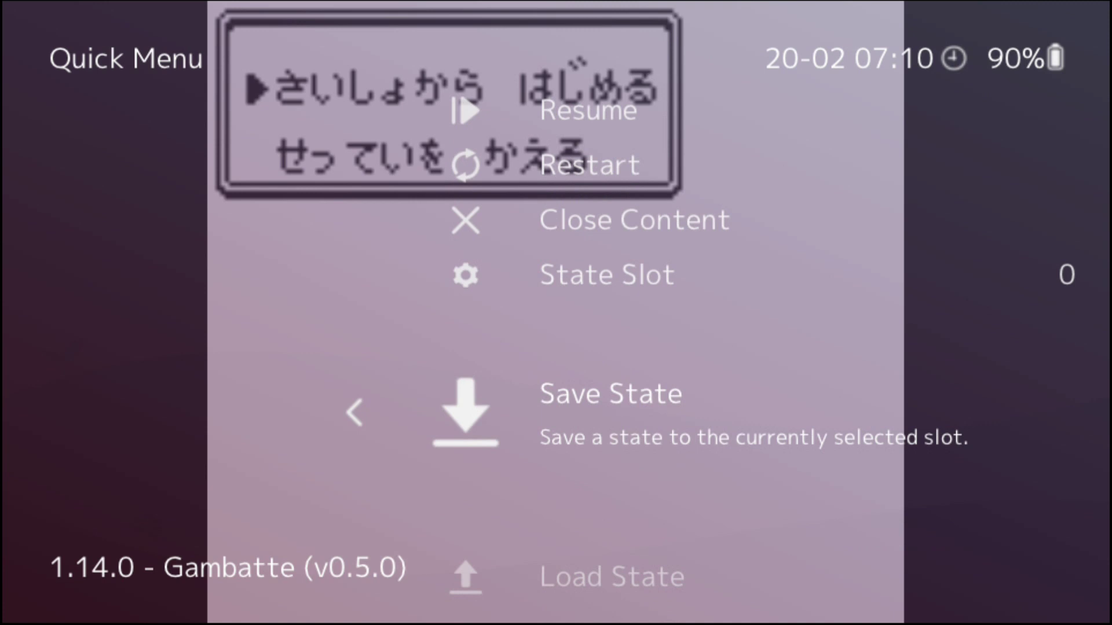
{"action": "key", "text": "Up"}
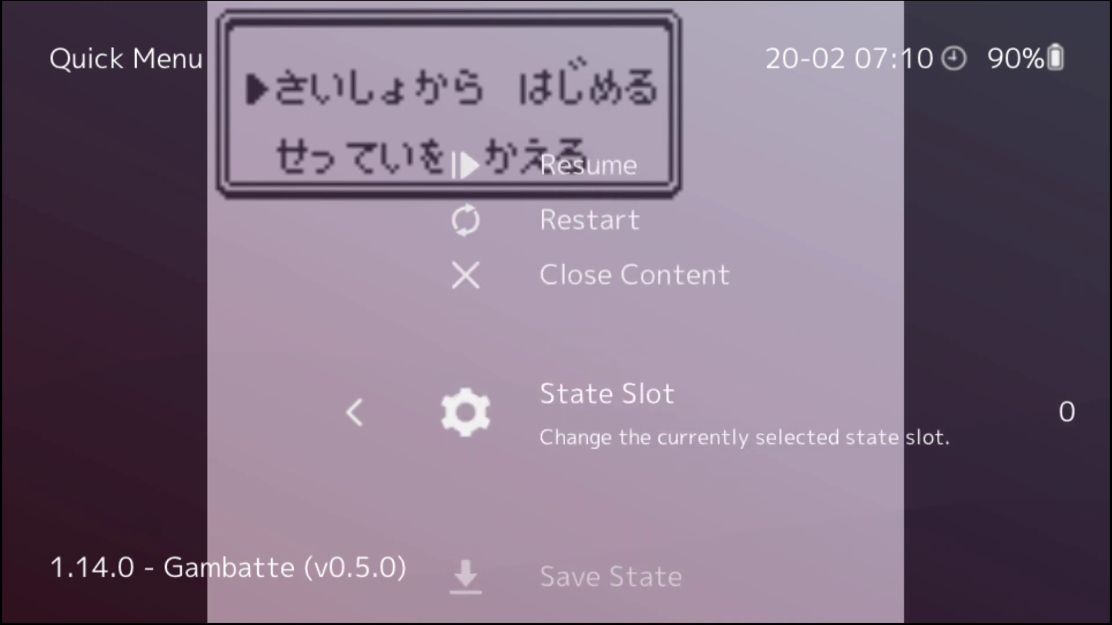
Save the running game's state to slot 0, and load the state back from the same slot
{"action": "key", "text": "Down"}
{"action": "key", "text": "Return"}
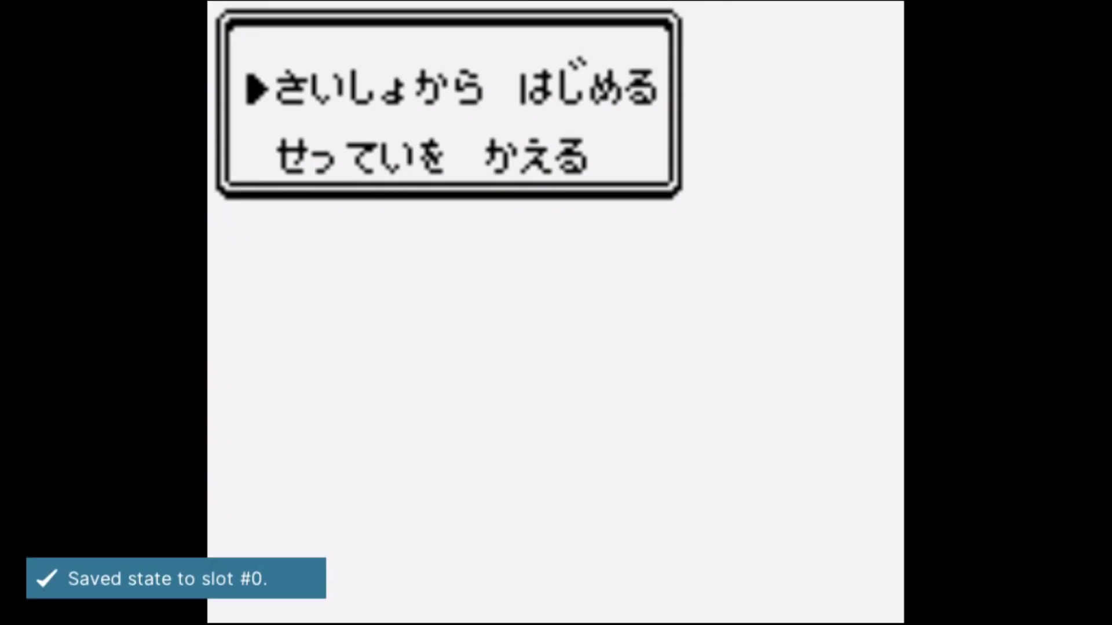
{"action": "key", "text": "F1"}
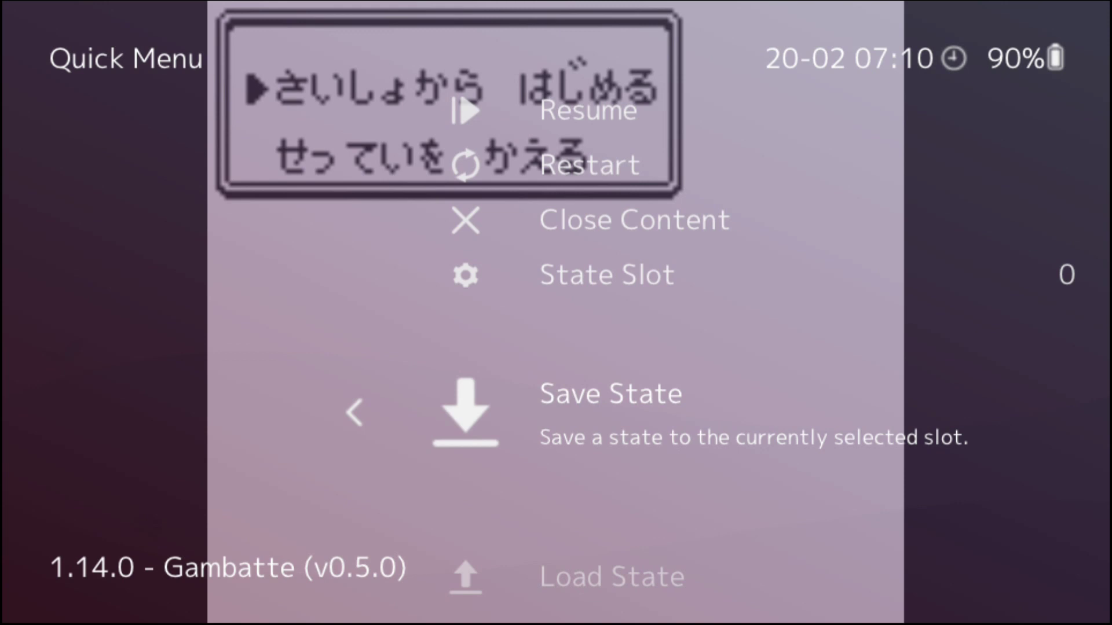
{"action": "key", "text": "Down"}
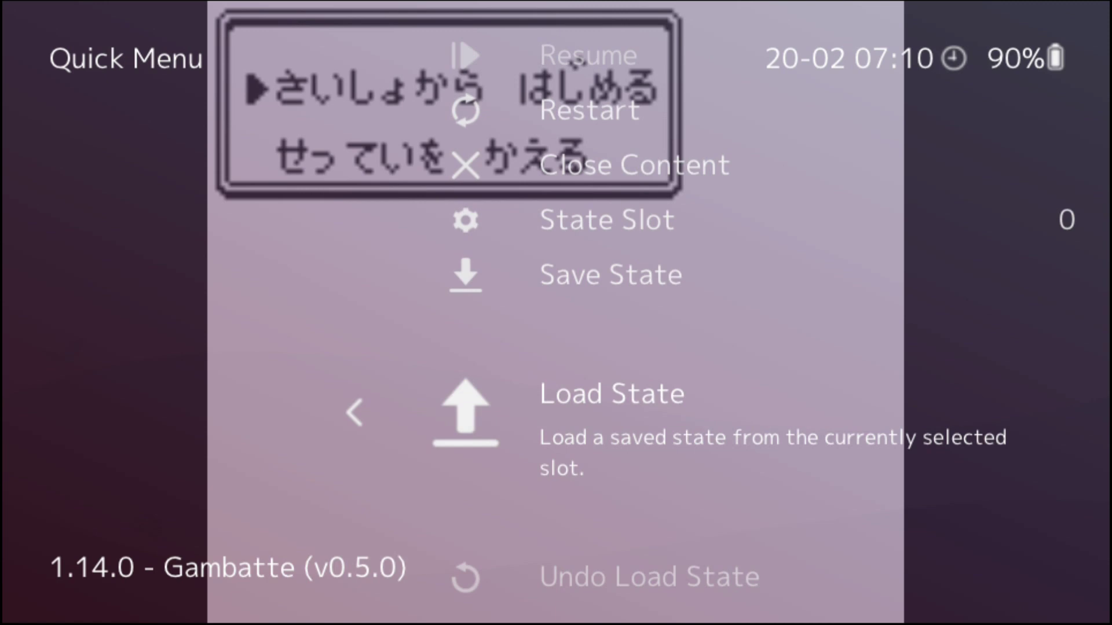
{"action": "key", "text": "Return"}
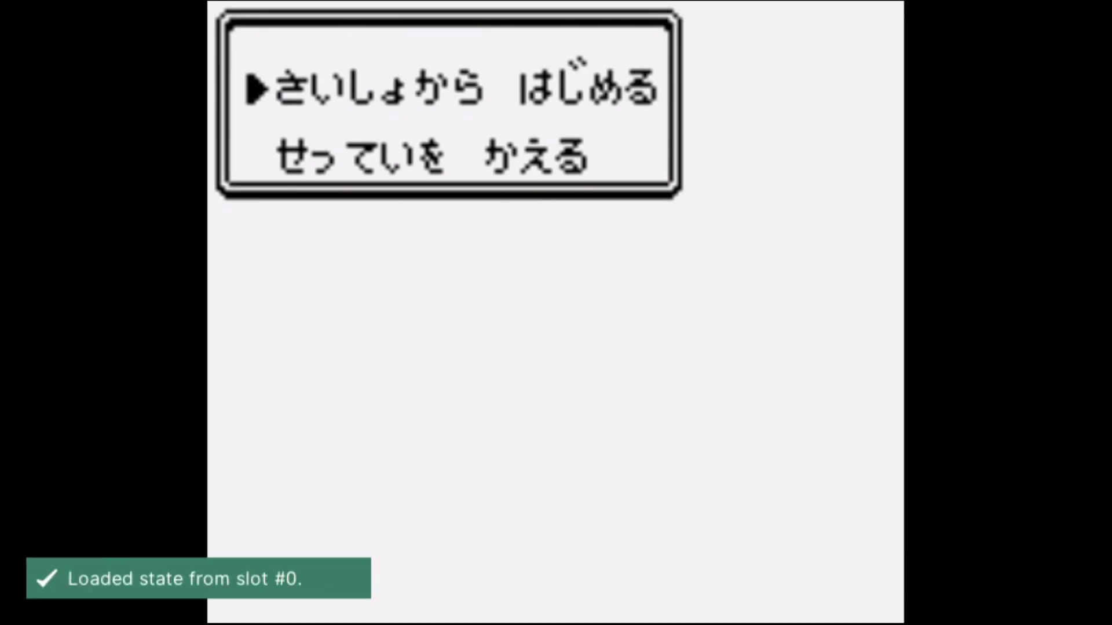
Reopen the Quick Menu and examine the Undo Load State, Undo Save State and Core Options entries
{"action": "key", "text": "F1"}
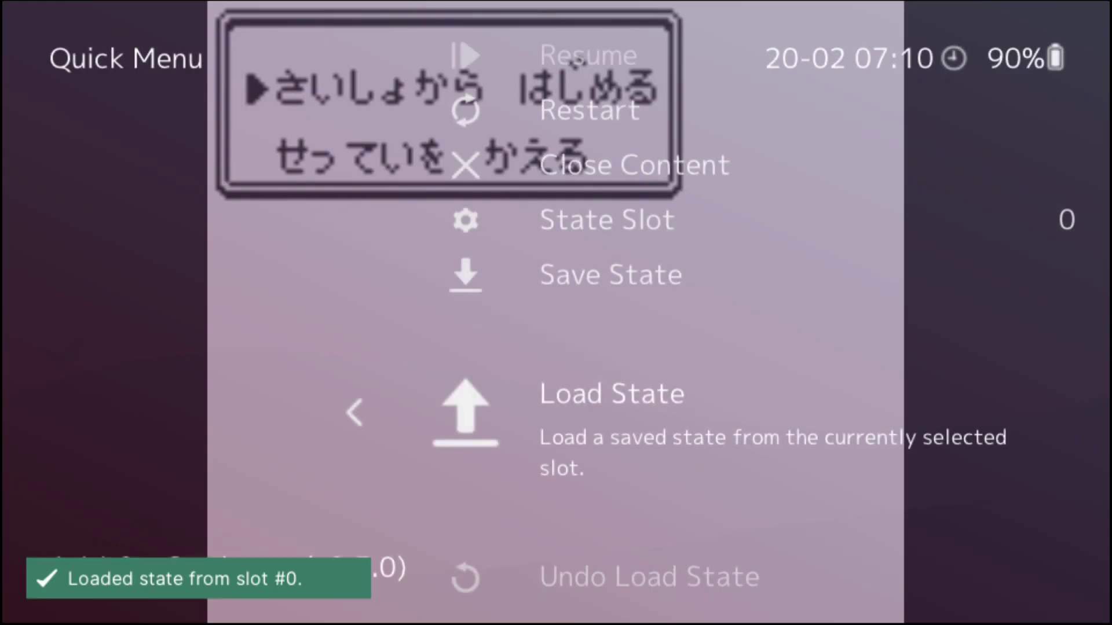
{"action": "key", "text": "Down"}
{"action": "key", "text": "Down"}
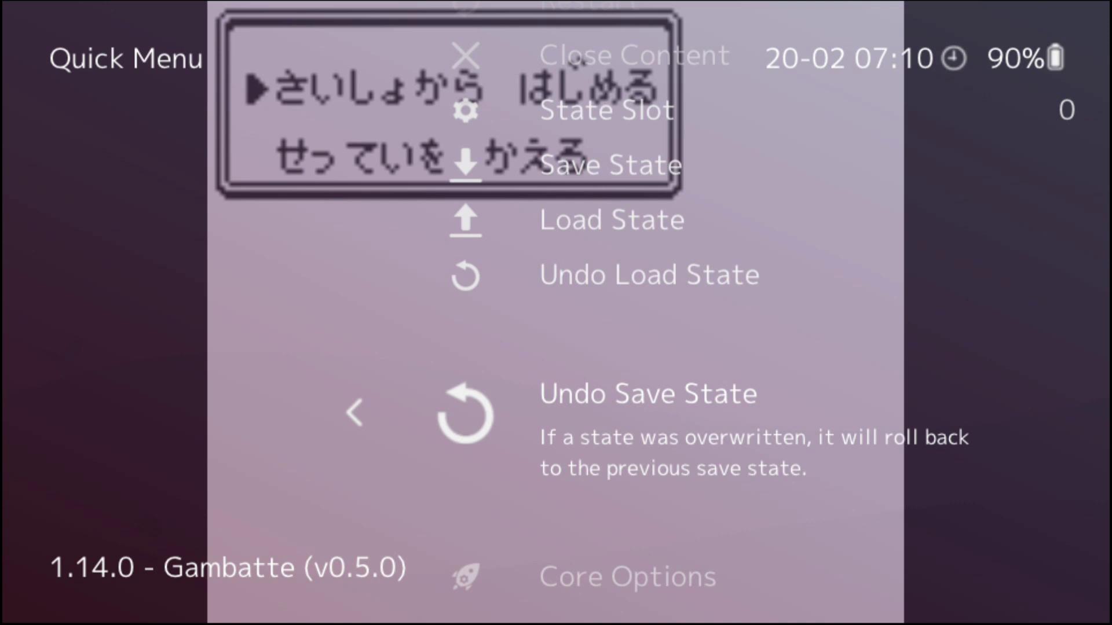
{"action": "key", "text": "Down"}
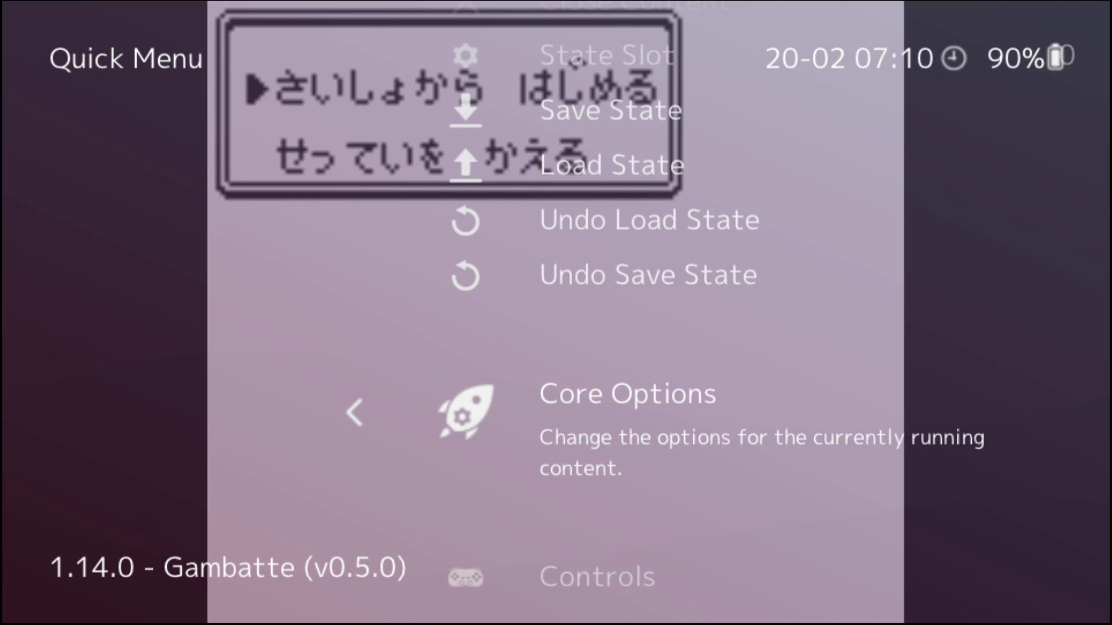
{"action": "key", "text": "Up"}
{"action": "key", "text": "Up"}
{"action": "key", "text": "Up"}
{"action": "key", "text": "Up"}
{"action": "key", "text": "Up"}
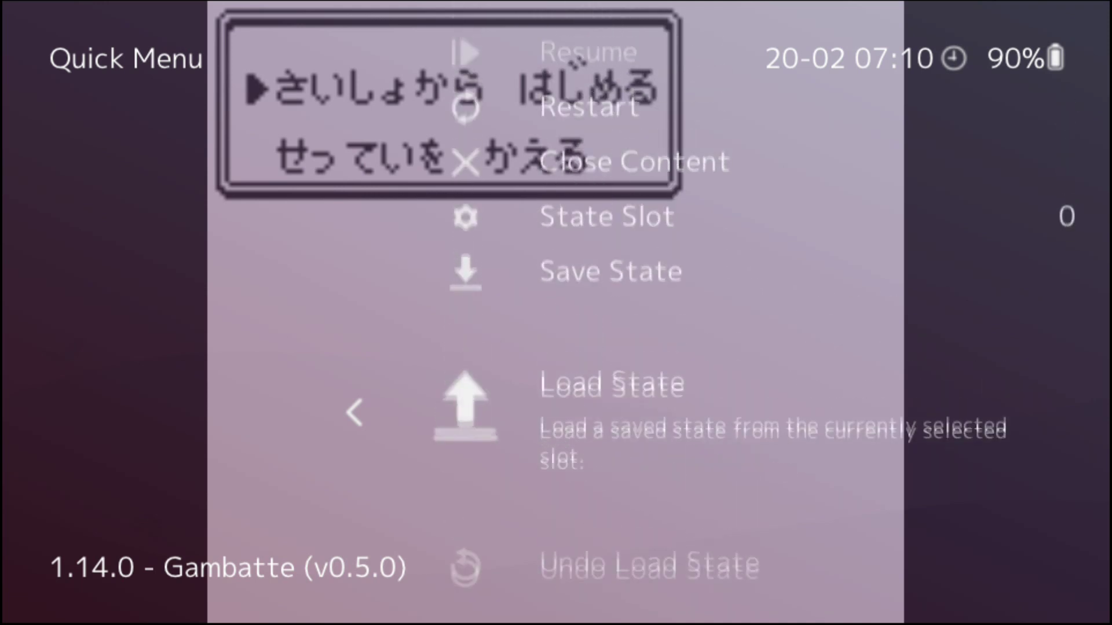
Look through the Quick Menu entries Controls, Take Screenshot, Add to Favorites and On-Screen Overlay
{"action": "key", "text": "Down"}
{"action": "key", "text": "Down"}
{"action": "key", "text": "Down"}
{"action": "key", "text": "Down"}
{"action": "key", "text": "Down"}
{"action": "key", "text": "Down"}
{"action": "key", "text": "Down"}
{"action": "key", "text": "Down"}
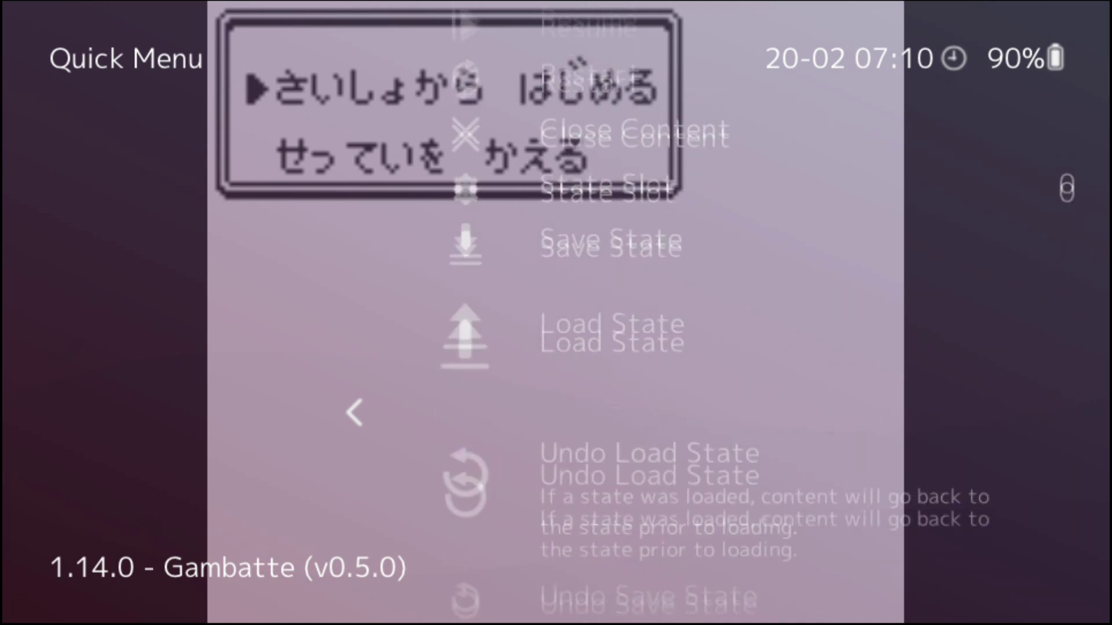
{"action": "key", "text": "Up"}
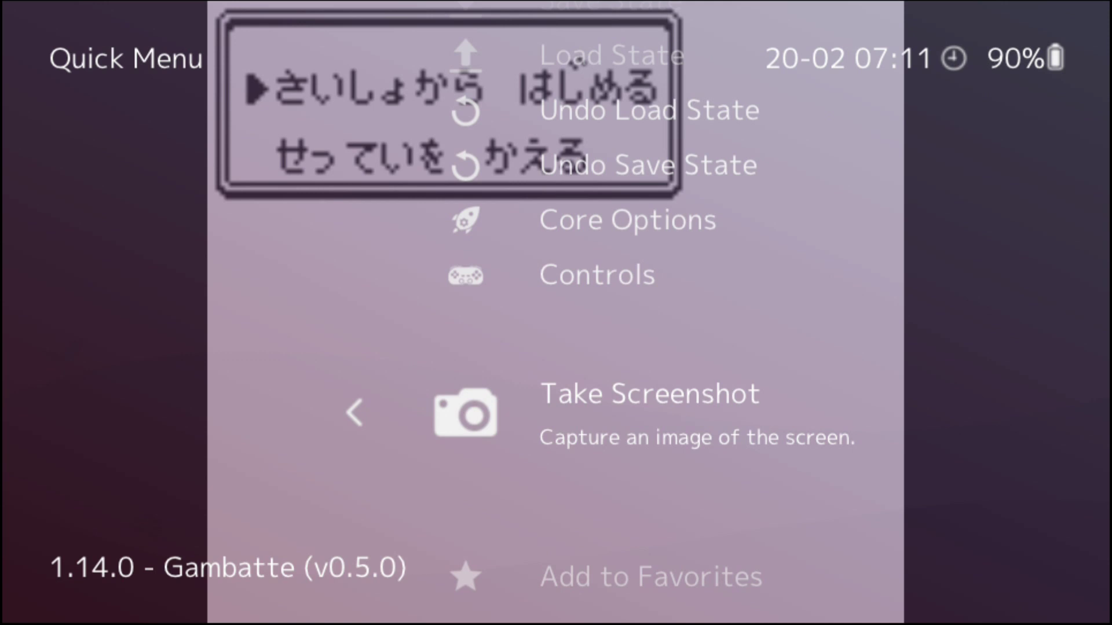
{"action": "key", "text": "Down"}
{"action": "key", "text": "Down"}
{"action": "key", "text": "Up"}
{"action": "key", "text": "Up"}
{"action": "key", "text": "Down"}
{"action": "key", "text": "Down"}
{"action": "key", "text": "Down"}
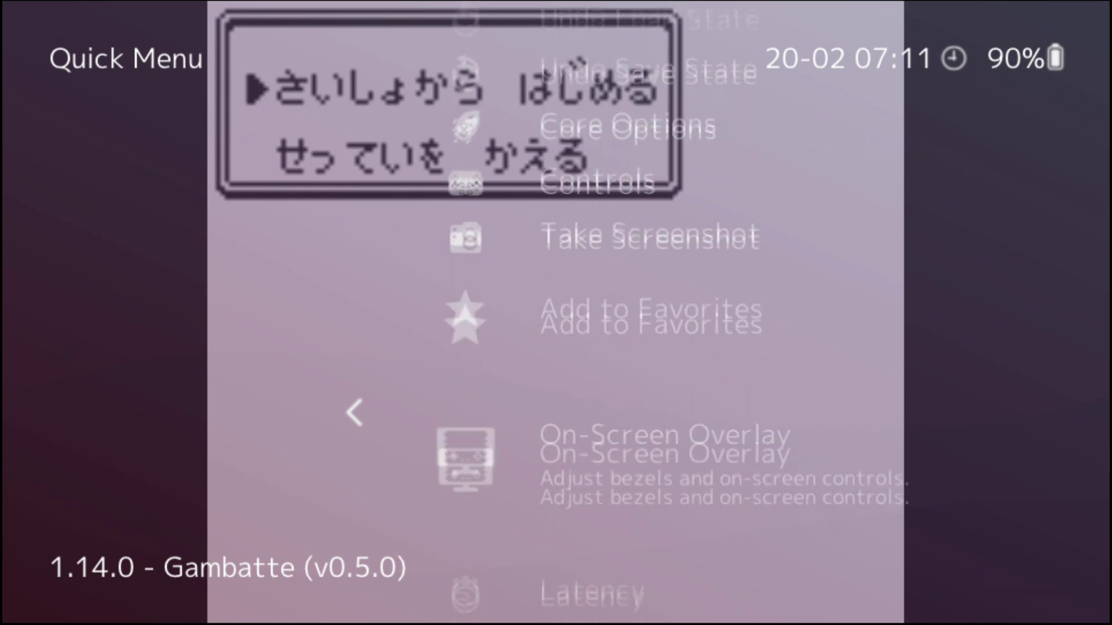
{"action": "key", "text": "Up"}
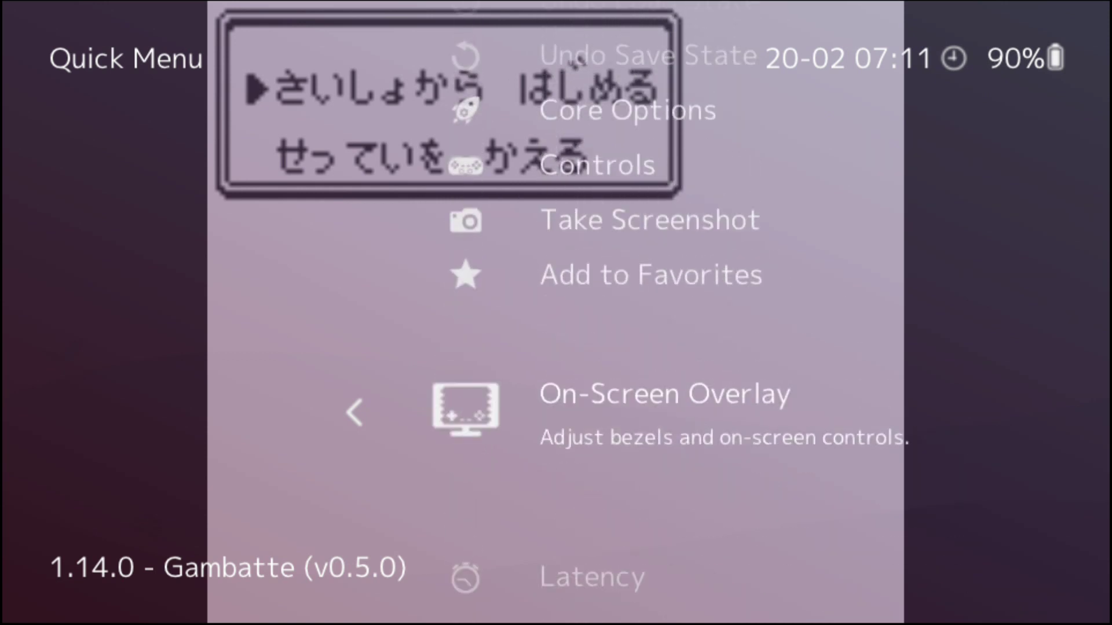
Open the On-Screen Overlay settings and look through the display, input, preset, opacity and landscape scale options
{"action": "key", "text": "Return"}
{"action": "key", "text": "Down"}
{"action": "key", "text": "Down"}
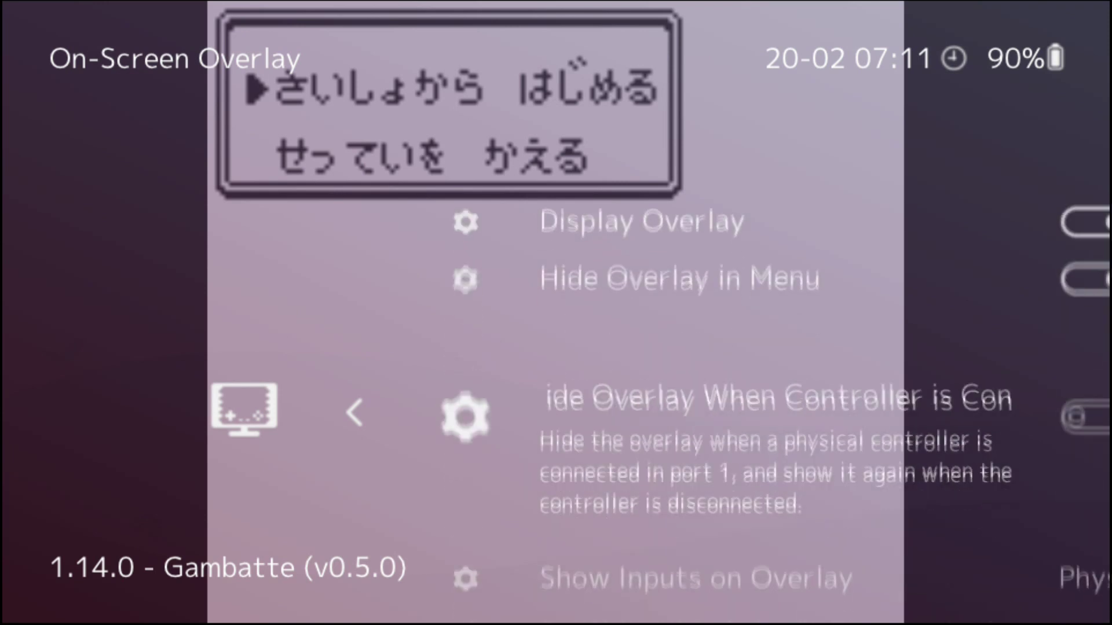
{"action": "key", "text": "Down"}
{"action": "key", "text": "Down"}
{"action": "key", "text": "Down"}
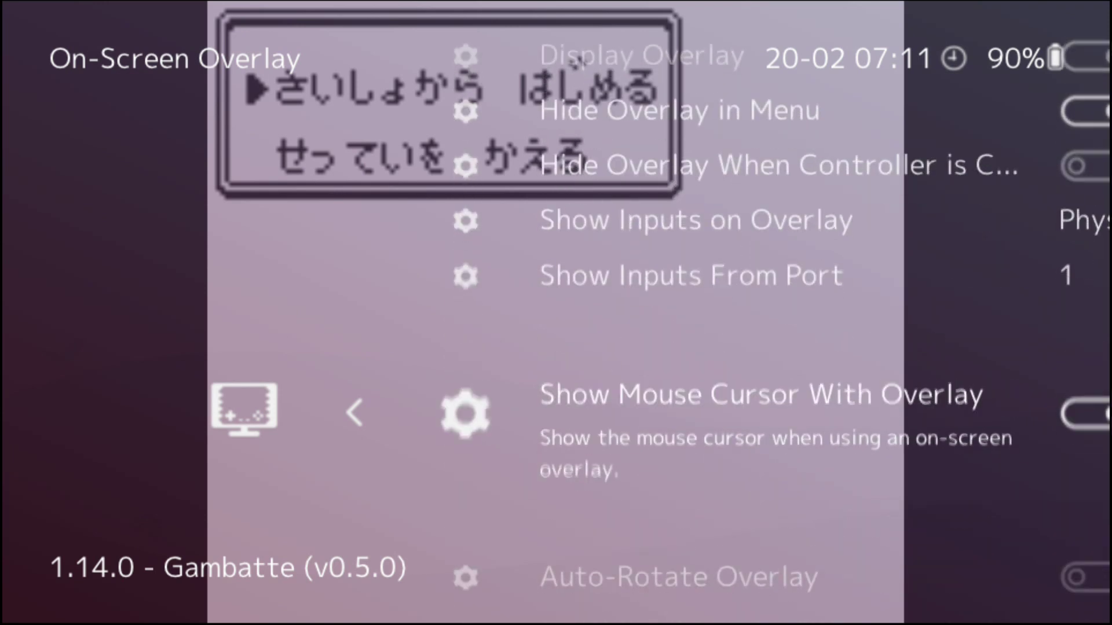
{"action": "key", "text": "Down"}
{"action": "key", "text": "Down"}
{"action": "key", "text": "Down"}
{"action": "key", "text": "Down"}
{"action": "key", "text": "Down"}
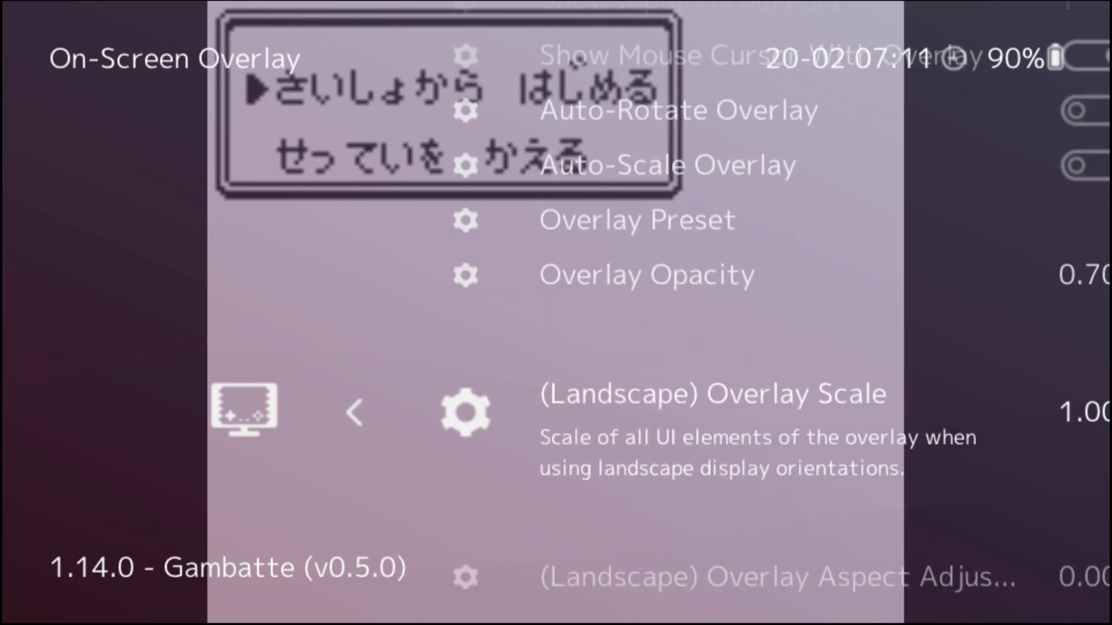
Examine the landscape and portrait overlay aspect, separation and offset settings, and return to the Quick Menu
{"action": "key", "text": "Down"}
{"action": "key", "text": "Down"}
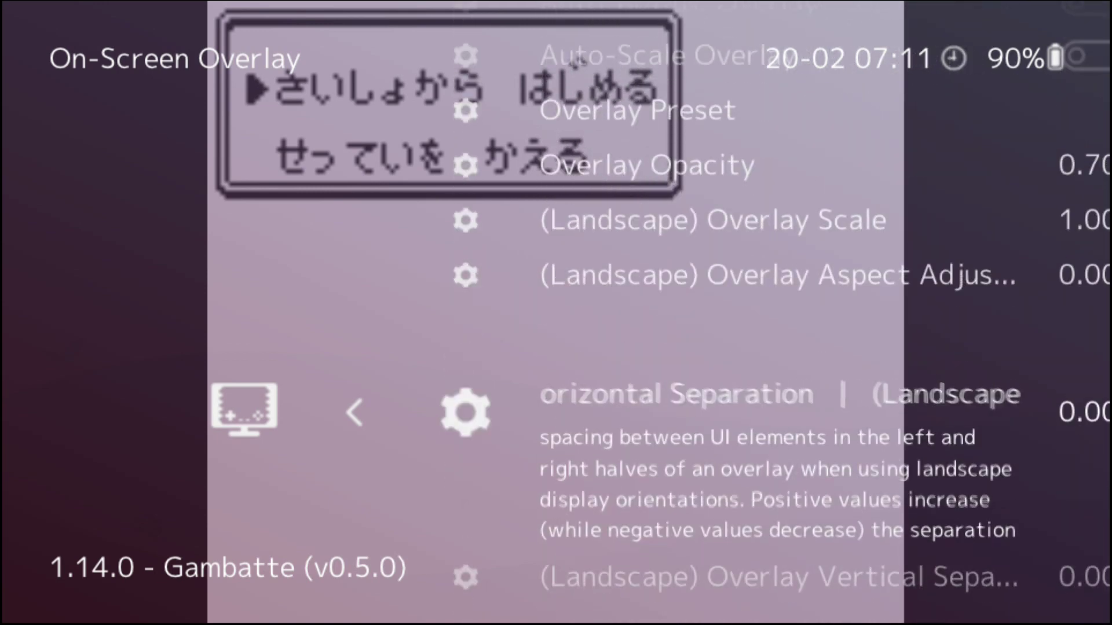
{"action": "key", "text": "Down"}
{"action": "key", "text": "Down"}
{"action": "key", "text": "Down"}
{"action": "key", "text": "Down"}
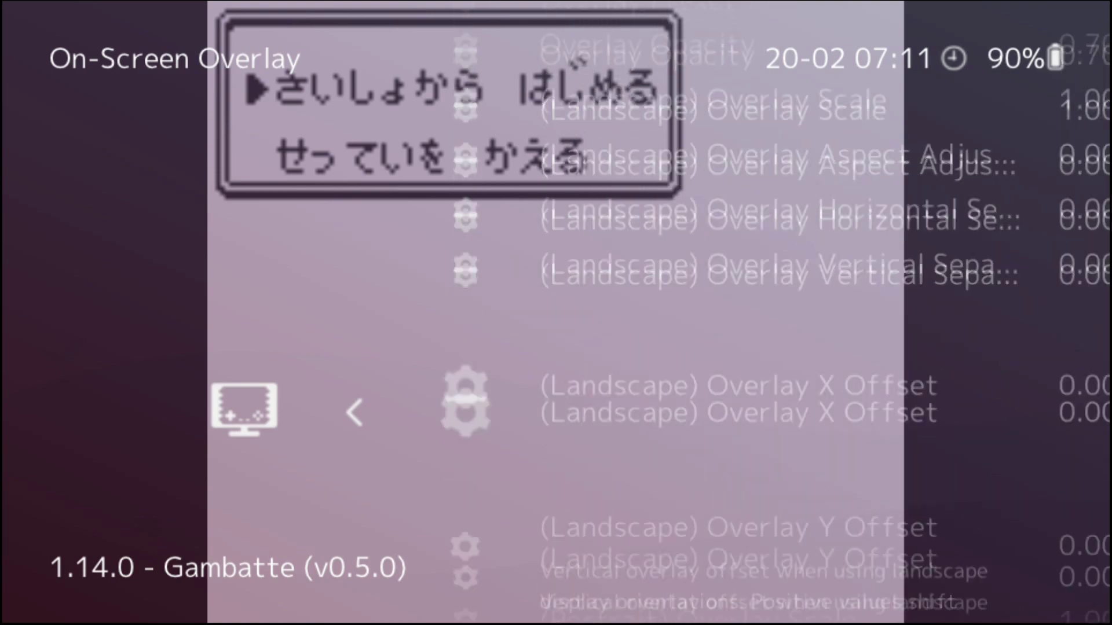
{"action": "key", "text": "Down"}
{"action": "key", "text": "Down"}
{"action": "key", "text": "Down"}
{"action": "key", "text": "Down"}
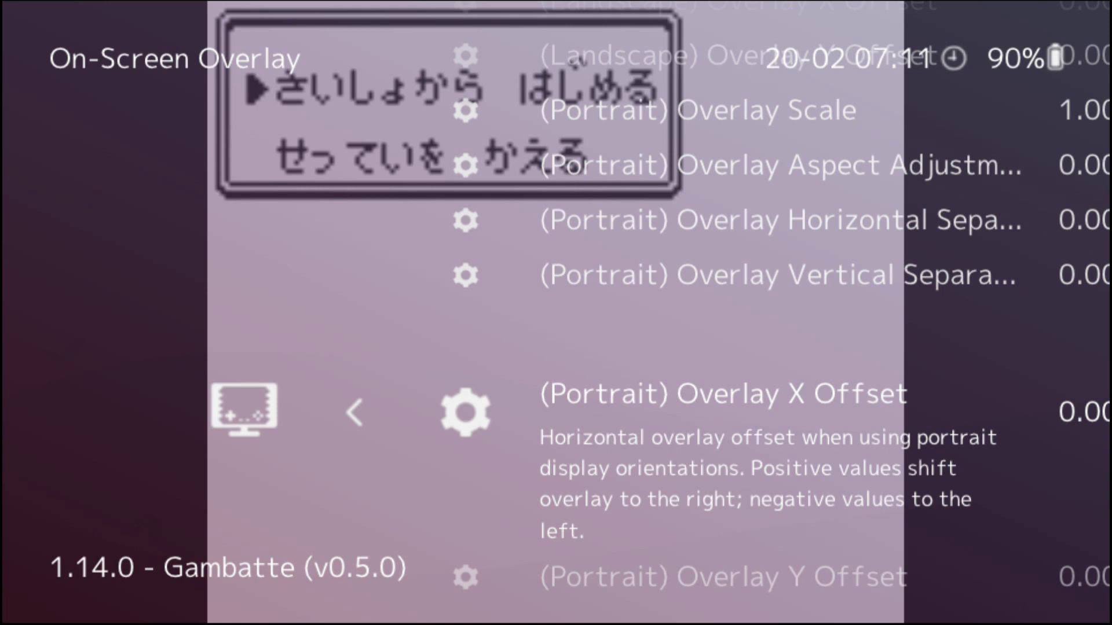
{"action": "key", "text": "Down"}
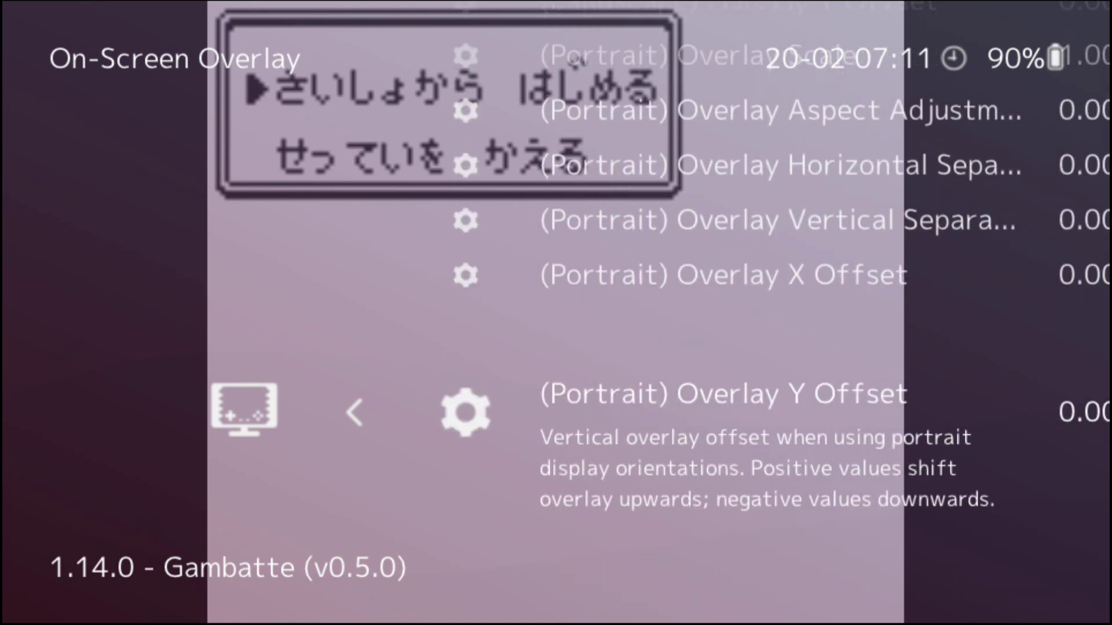
{"action": "key", "text": "Up"}
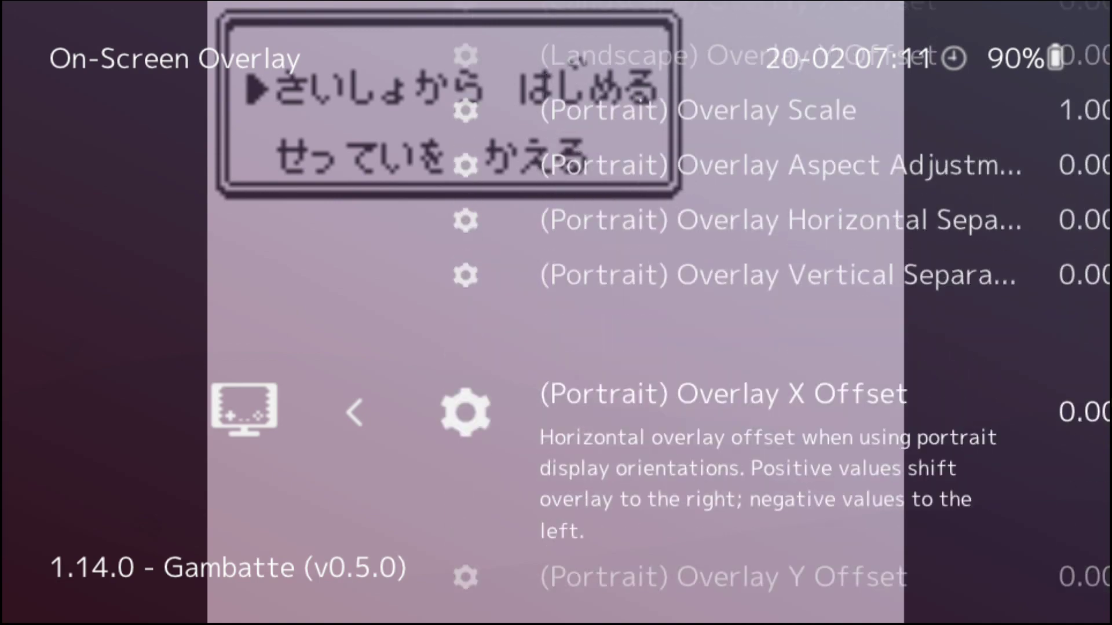
{"action": "key", "text": "Up"}
{"action": "key", "text": "Up"}
{"action": "key", "text": "Up"}
{"action": "key", "text": "Up"}
{"action": "key", "text": "Up"}
{"action": "key", "text": "Up"}
{"action": "key", "text": "Up"}
{"action": "key", "text": "Up"}
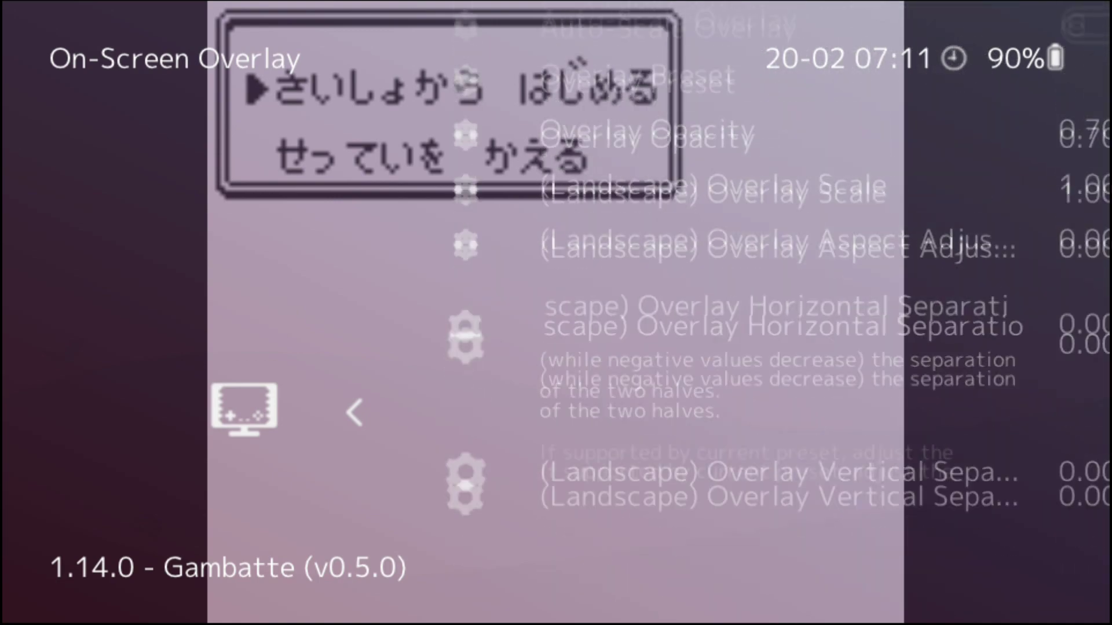
{"action": "key", "text": "BackSpace"}
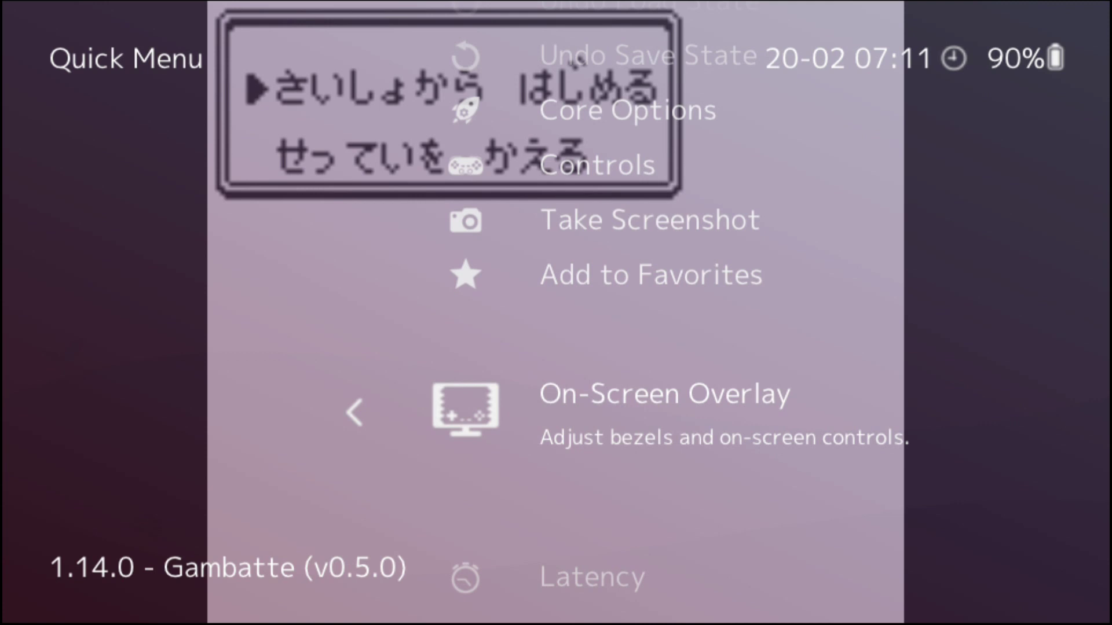
Look through the Quick Menu entries Latency, Rewind, Overrides and Cheats
{"action": "key", "text": "Down"}
{"action": "key", "text": "Down"}
{"action": "key", "text": "Down"}
{"action": "key", "text": "Down"}
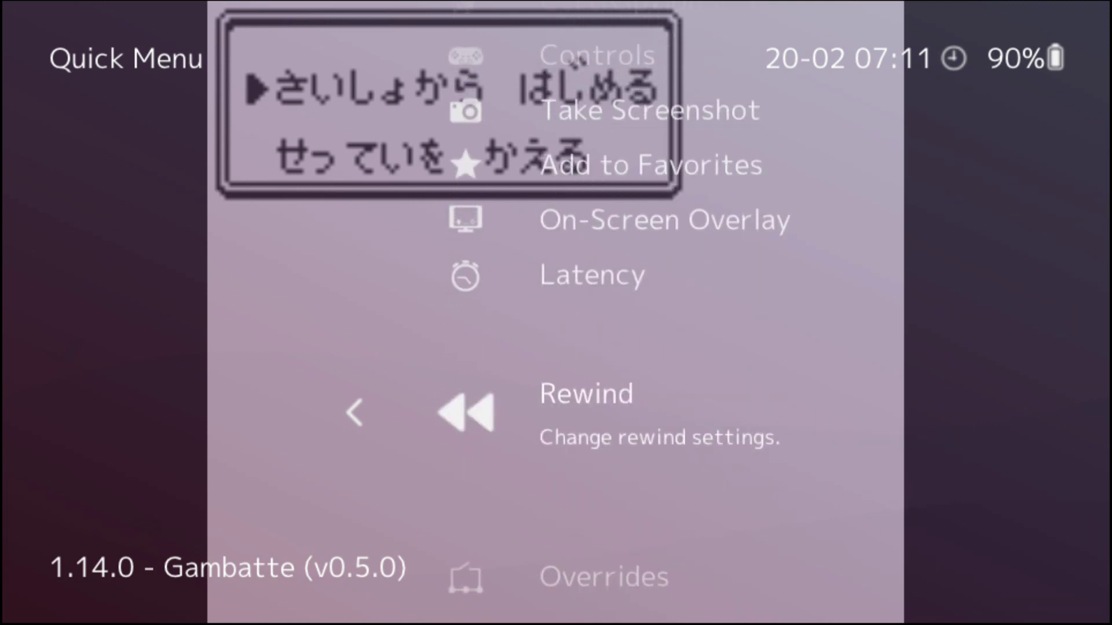
{"action": "key", "text": "Up"}
{"action": "key", "text": "Down"}
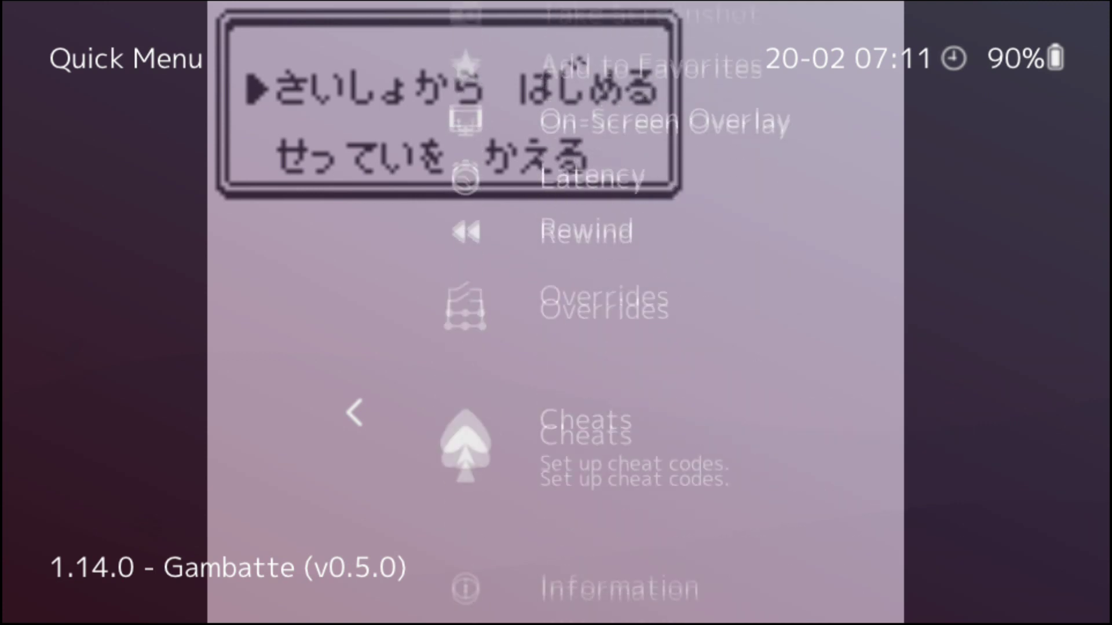